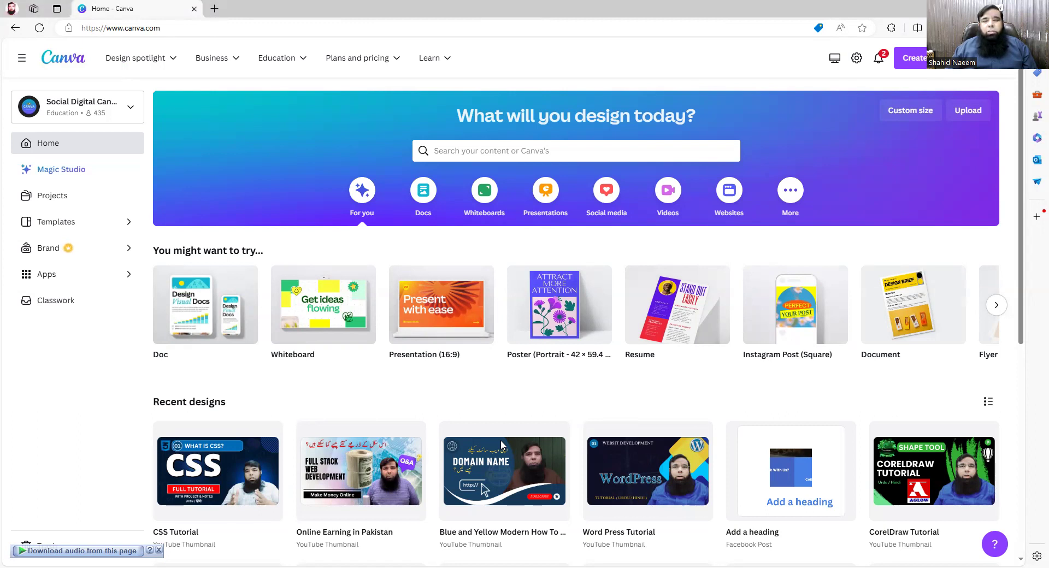
Sign out of the current account and dismiss the Google sign-in prompt on the login page
{"action": "left_click", "coordinate": [993, 67]}
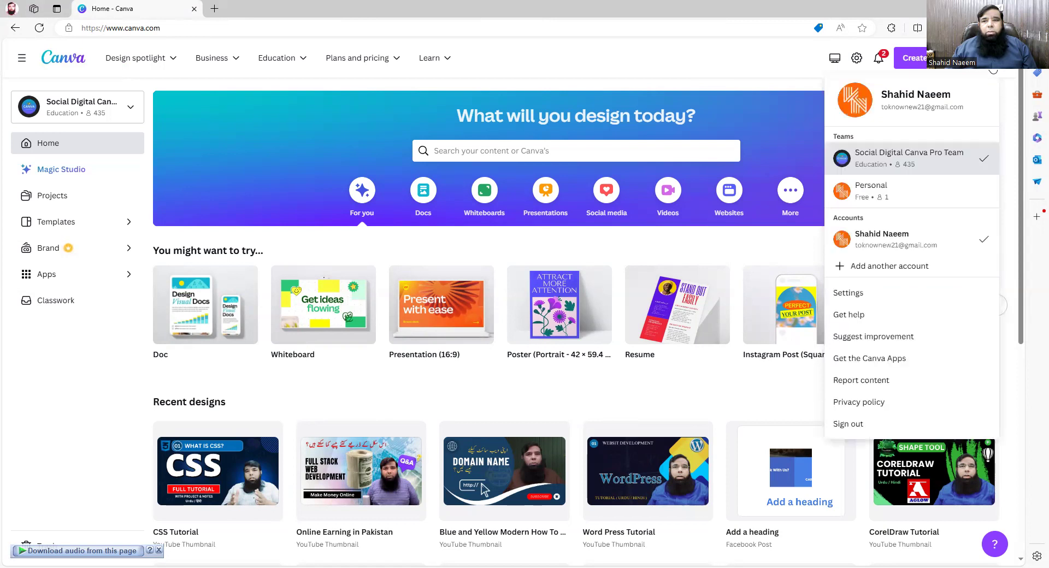
{"action": "left_click", "coordinate": [849, 424]}
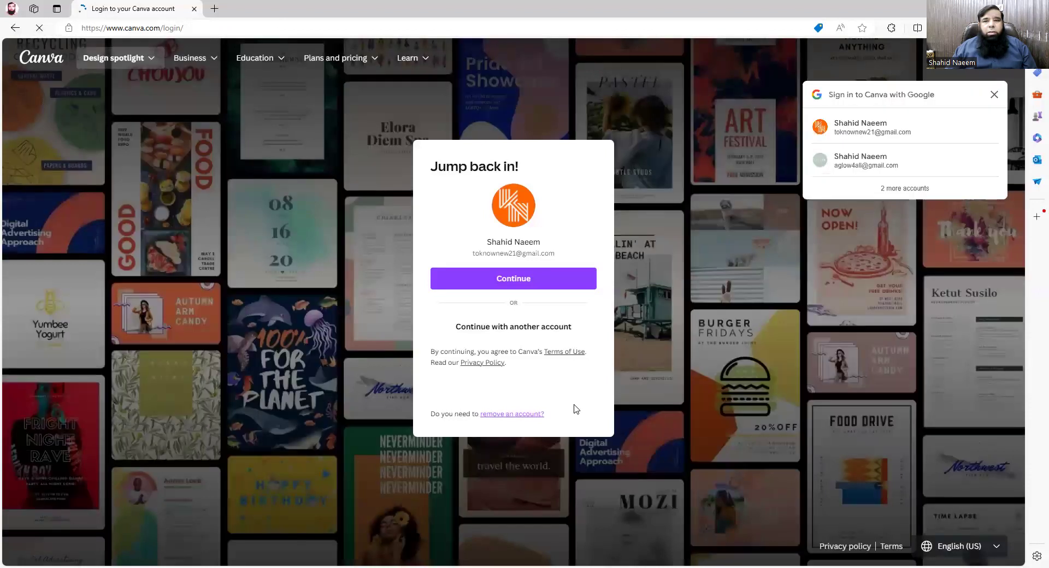
{"action": "left_click", "coordinate": [991, 94]}
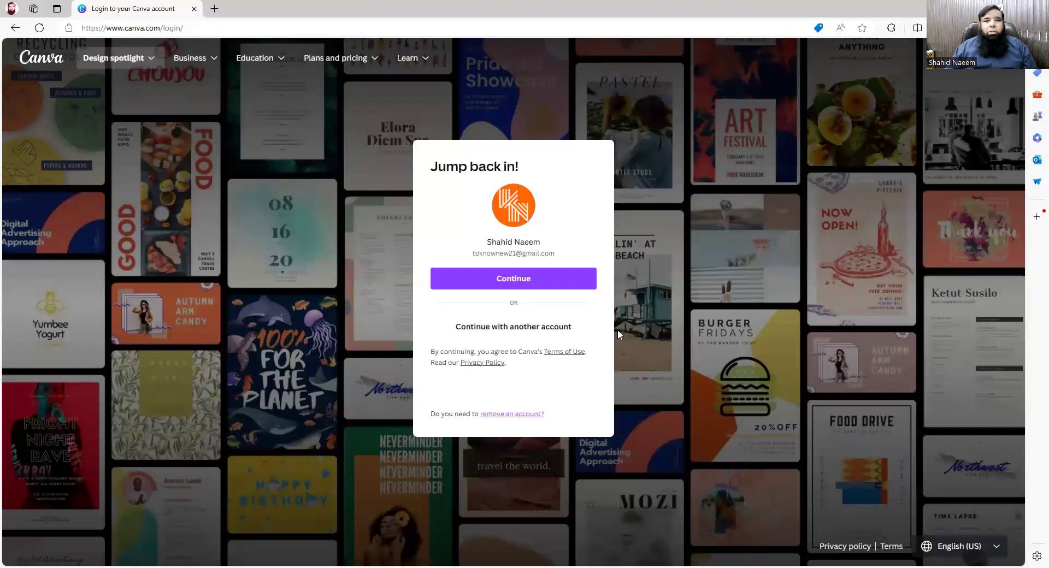
Leave the login page for the site's public home page and close the welcome-back prompt
{"action": "left_click", "coordinate": [561, 328]}
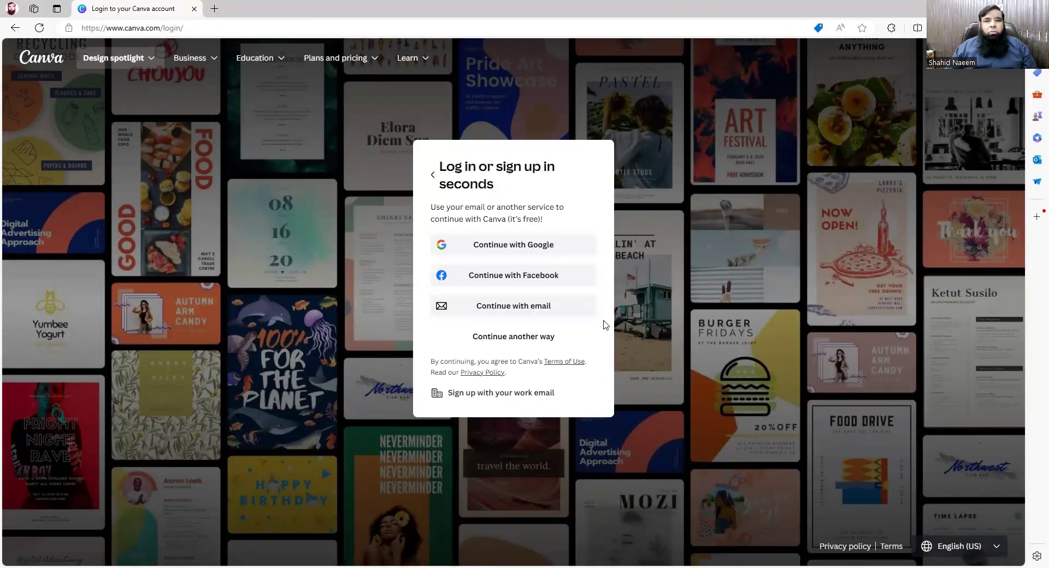
{"action": "left_click", "coordinate": [433, 175]}
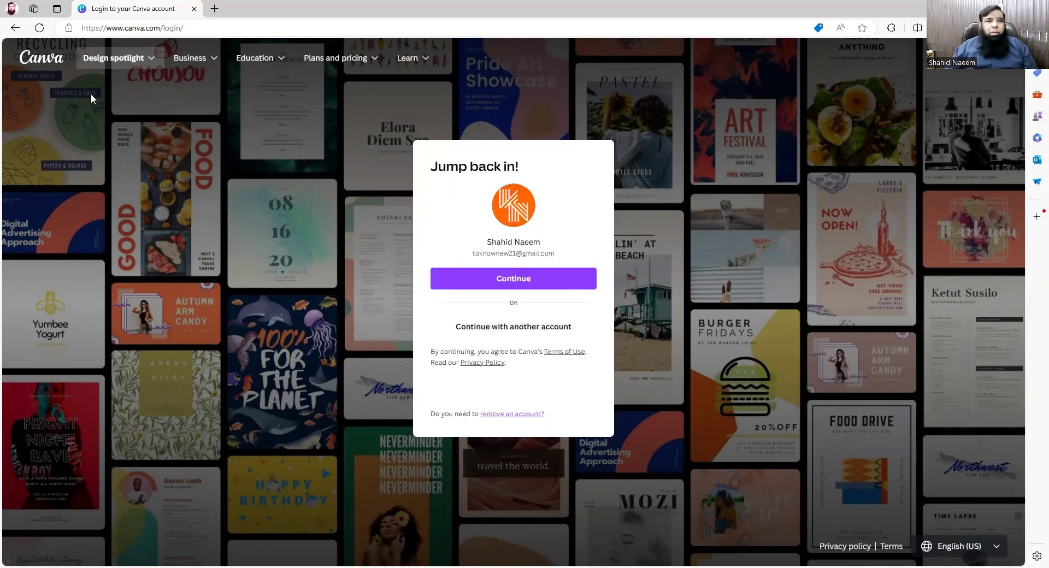
{"action": "left_click", "coordinate": [41, 61]}
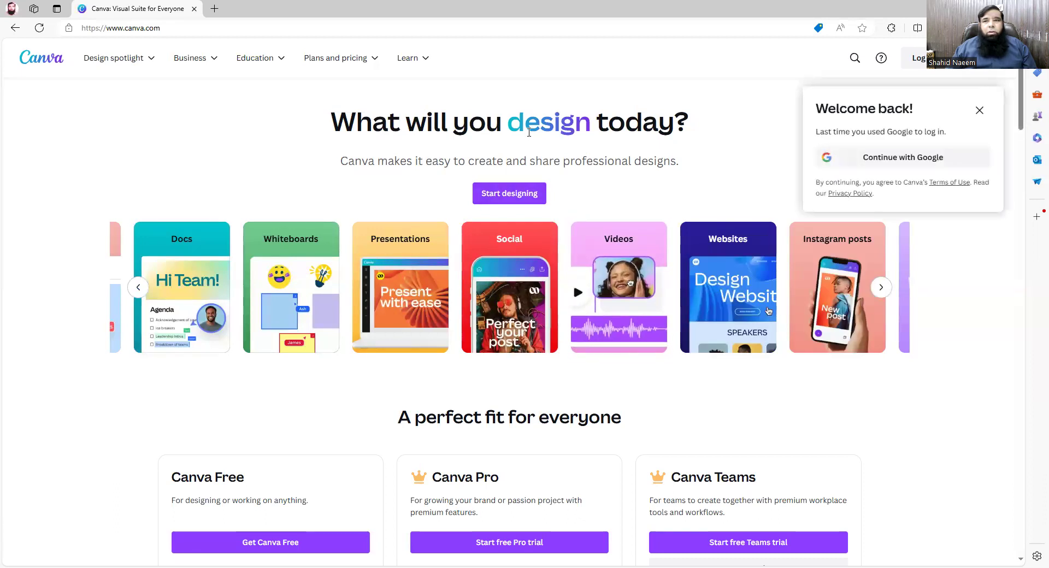
{"action": "left_click", "coordinate": [979, 110]}
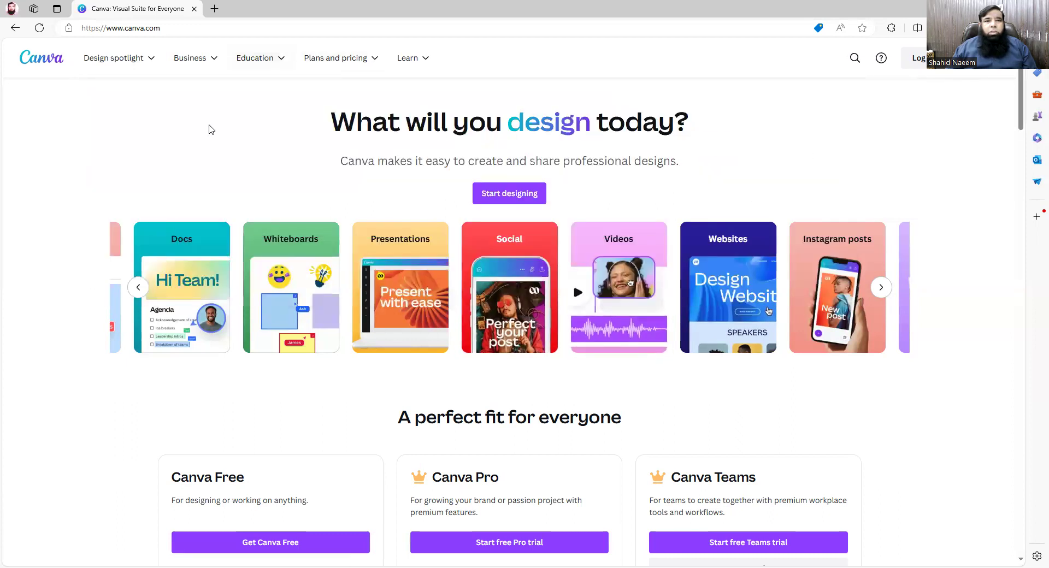
{"action": "scroll", "coordinate": [479, 339], "scroll_direction": "down", "scroll_amount": 2}
{"action": "scroll", "coordinate": [480, 339], "scroll_direction": "up", "scroll_amount": 2}
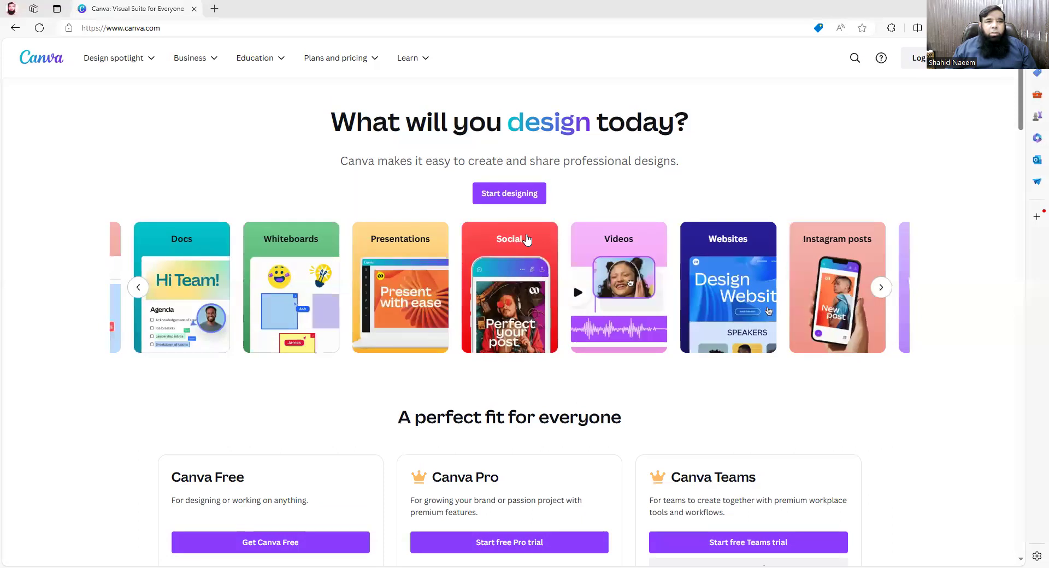
Start logging in with another account and continue with Google
{"action": "left_click_drag", "start_coordinate": [972, 71], "coordinate": [922, 155]}
{"action": "mouse_move", "coordinate": [925, 103]}
{"action": "left_mouse_down"}
{"action": "mouse_move", "coordinate": [967, 74]}
{"action": "mouse_move", "coordinate": [977, 119]}
{"action": "left_mouse_up"}
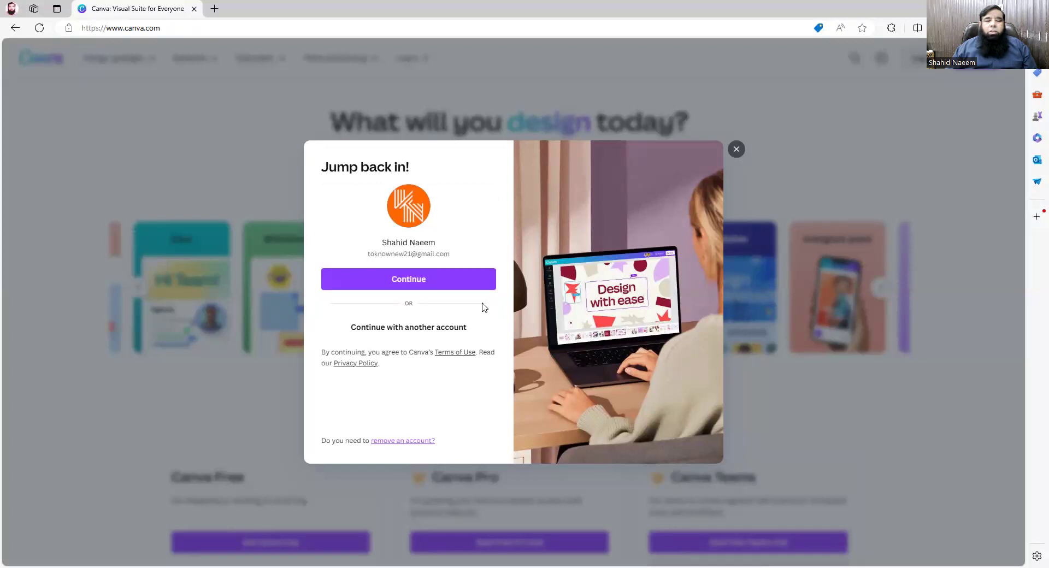
{"action": "left_click", "coordinate": [445, 328]}
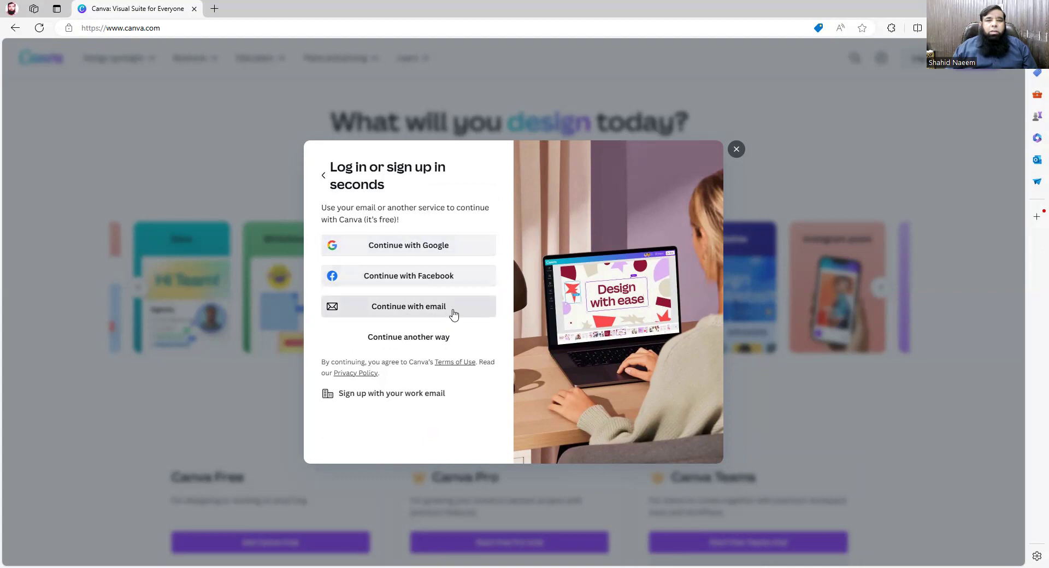
{"action": "left_click", "coordinate": [435, 252]}
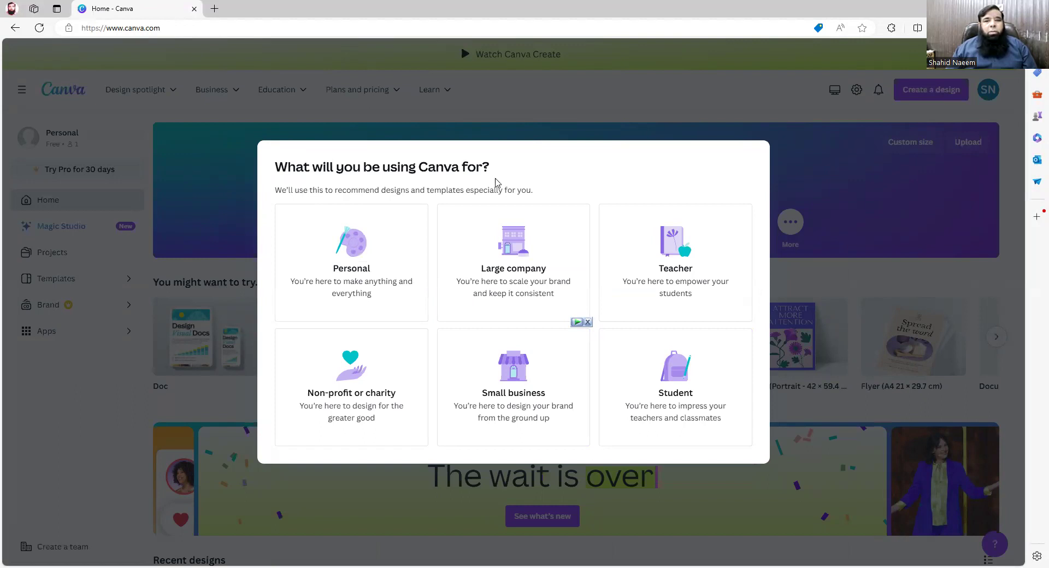
Choose Personal as the intended use and put off the Canva Pro free trial
{"action": "left_click", "coordinate": [366, 278]}
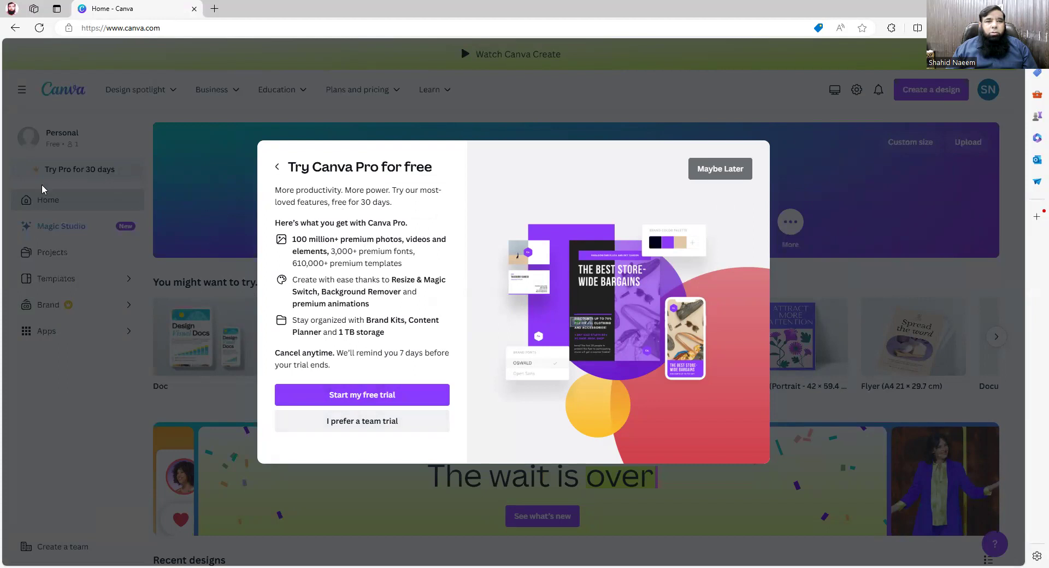
{"action": "mouse_move", "coordinate": [710, 143]}
{"action": "left_mouse_down"}
{"action": "mouse_move", "coordinate": [746, 200]}
{"action": "mouse_move", "coordinate": [664, 191]}
{"action": "mouse_move", "coordinate": [672, 153]}
{"action": "left_mouse_up"}
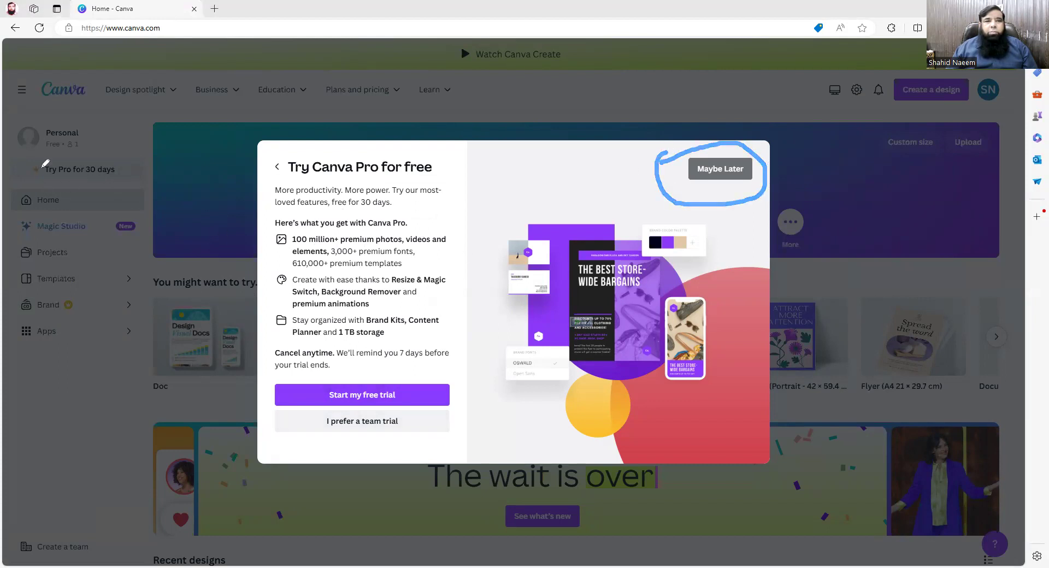
{"action": "left_click", "coordinate": [709, 172]}
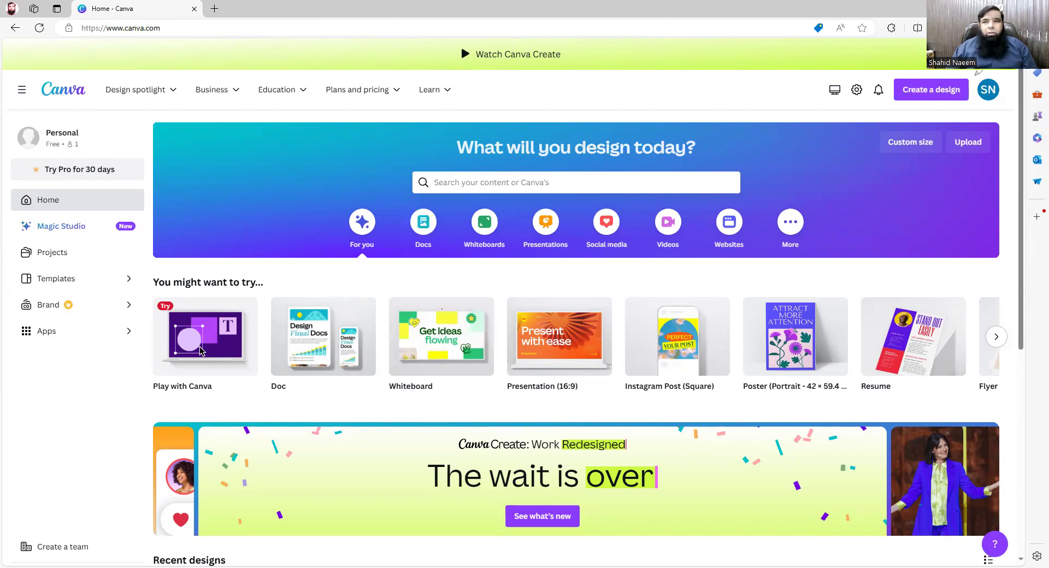
{"action": "left_click_drag", "start_coordinate": [976, 71], "coordinate": [944, 99]}
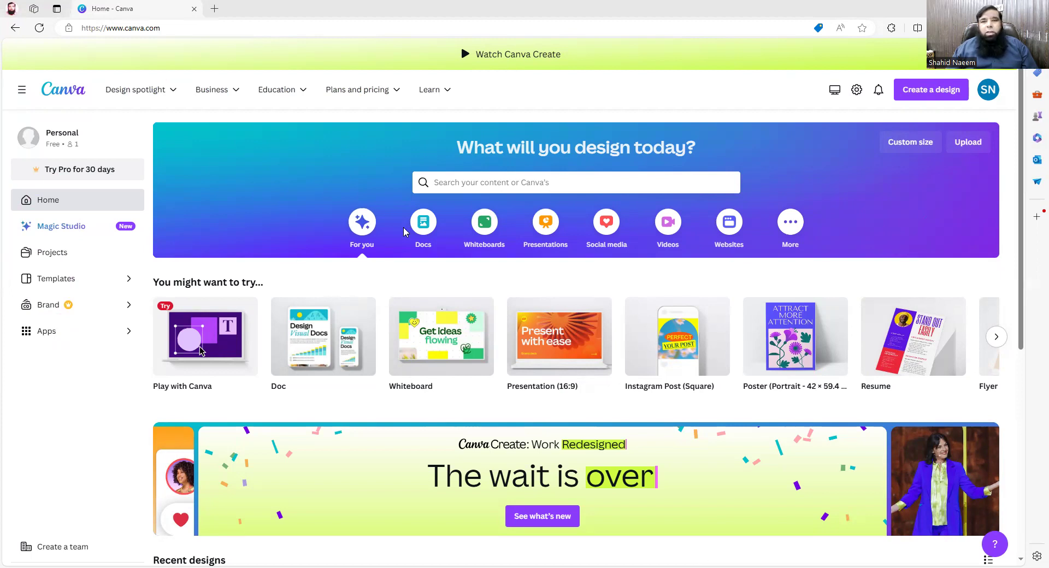
{"action": "scroll", "coordinate": [450, 240], "scroll_direction": "down", "scroll_amount": 5}
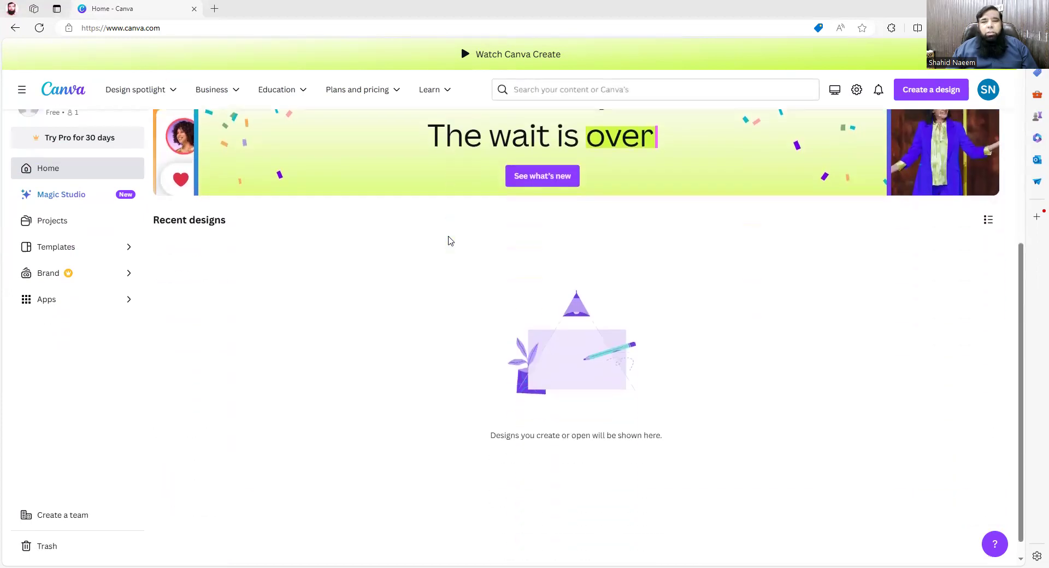
{"action": "scroll", "coordinate": [450, 240], "scroll_direction": "up", "scroll_amount": 5}
{"action": "scroll", "coordinate": [449, 240], "scroll_direction": "up", "scroll_amount": 2}
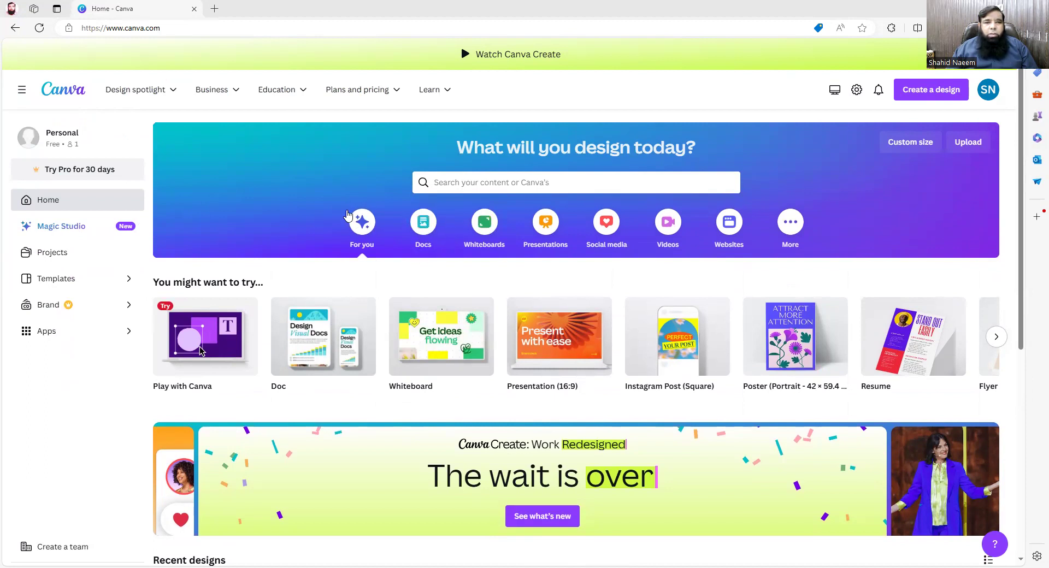
{"action": "mouse_move", "coordinate": [321, 200]}
{"action": "left_mouse_down"}
{"action": "mouse_move", "coordinate": [795, 179]}
{"action": "mouse_move", "coordinate": [874, 231]}
{"action": "mouse_move", "coordinate": [738, 284]}
{"action": "mouse_move", "coordinate": [534, 284]}
{"action": "mouse_move", "coordinate": [322, 260]}
{"action": "left_mouse_up"}
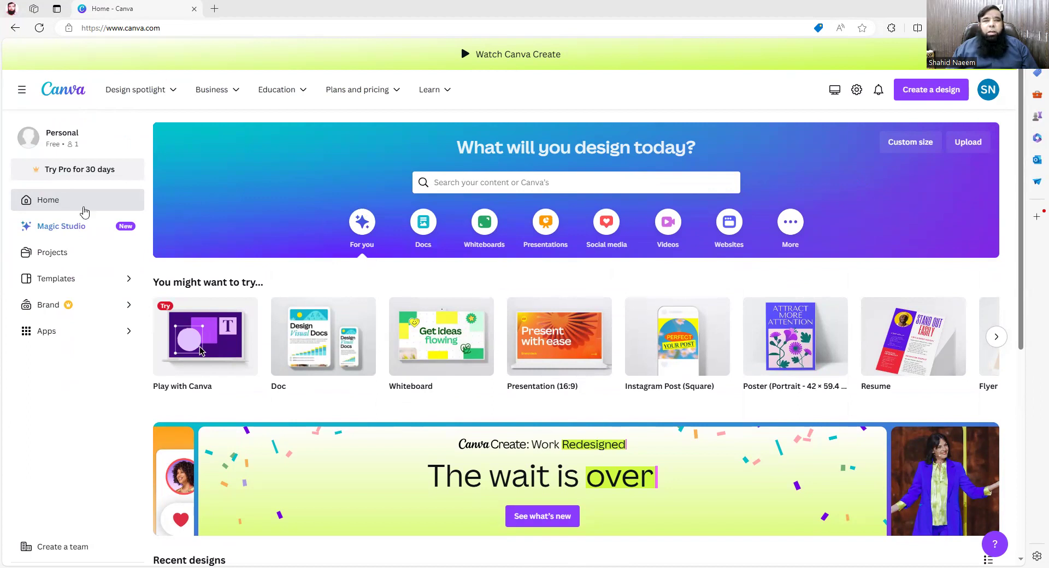
{"action": "mouse_move", "coordinate": [856, 77]}
{"action": "left_mouse_down"}
{"action": "mouse_move", "coordinate": [998, 92]}
{"action": "mouse_move", "coordinate": [962, 123]}
{"action": "mouse_move", "coordinate": [895, 116]}
{"action": "mouse_move", "coordinate": [865, 94]}
{"action": "mouse_move", "coordinate": [866, 70]}
{"action": "left_mouse_up"}
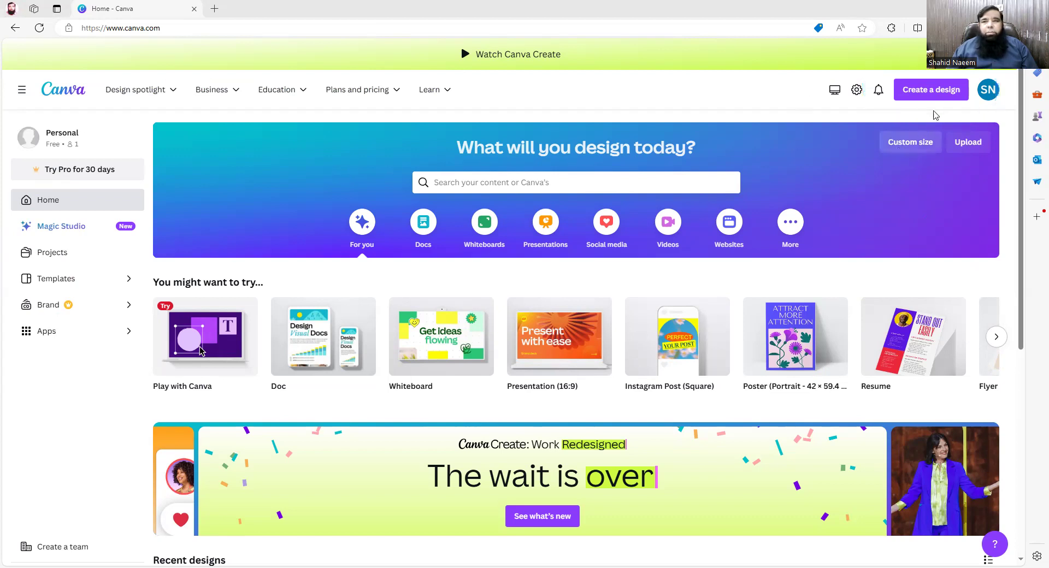
Start a new design and open its custom size settings
{"action": "left_click", "coordinate": [922, 97]}
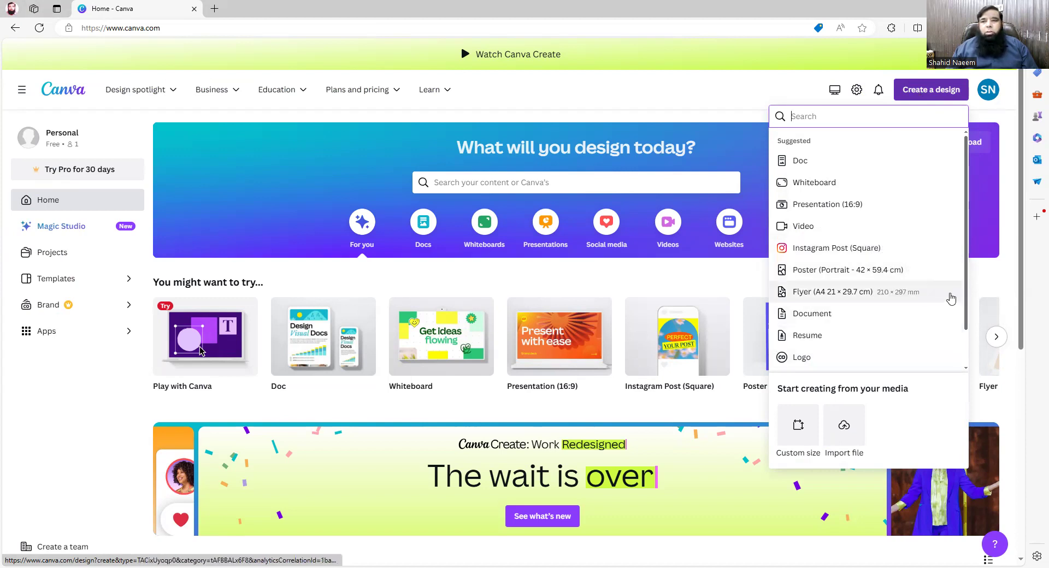
{"action": "left_click_drag", "start_coordinate": [970, 284], "coordinate": [963, 234]}
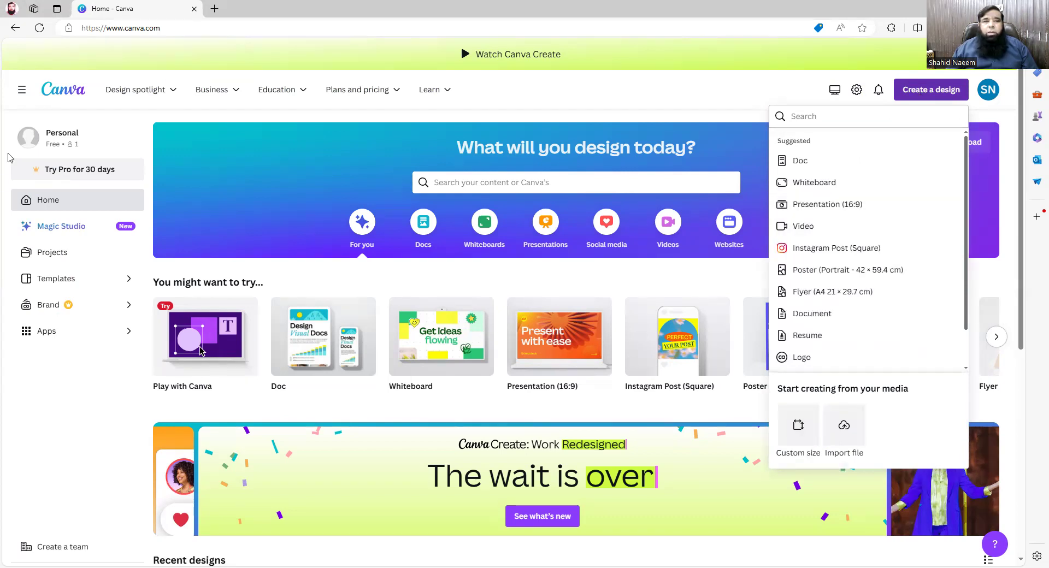
{"action": "key", "text": "ctrl+2"}
{"action": "mouse_move", "coordinate": [770, 398]}
{"action": "left_mouse_down"}
{"action": "mouse_move", "coordinate": [828, 409]}
{"action": "mouse_move", "coordinate": [830, 466]}
{"action": "mouse_move", "coordinate": [796, 481]}
{"action": "mouse_move", "coordinate": [764, 472]}
{"action": "mouse_move", "coordinate": [755, 422]}
{"action": "mouse_move", "coordinate": [789, 384]}
{"action": "left_mouse_up"}
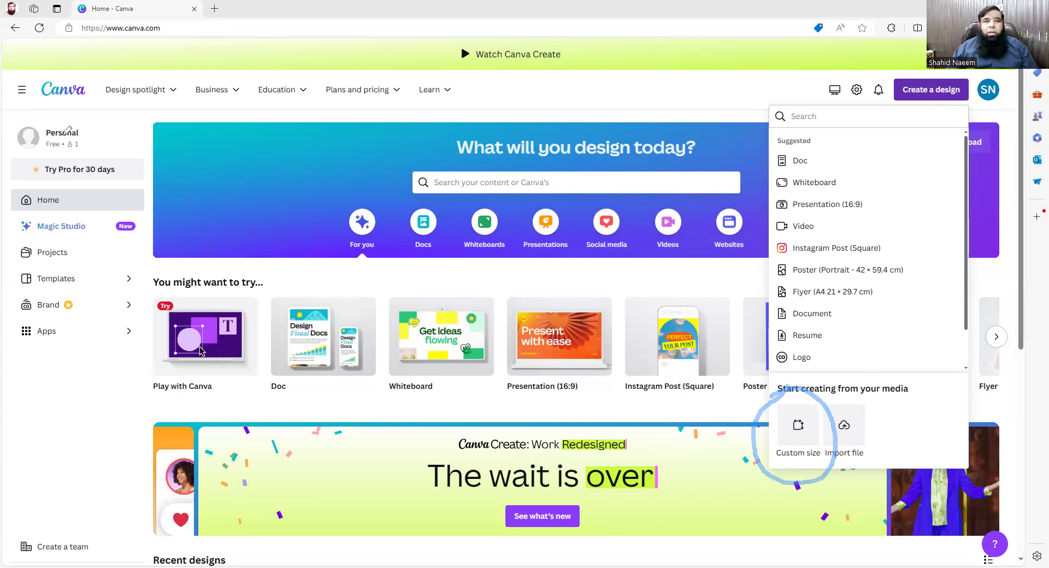
{"action": "left_click", "coordinate": [807, 429]}
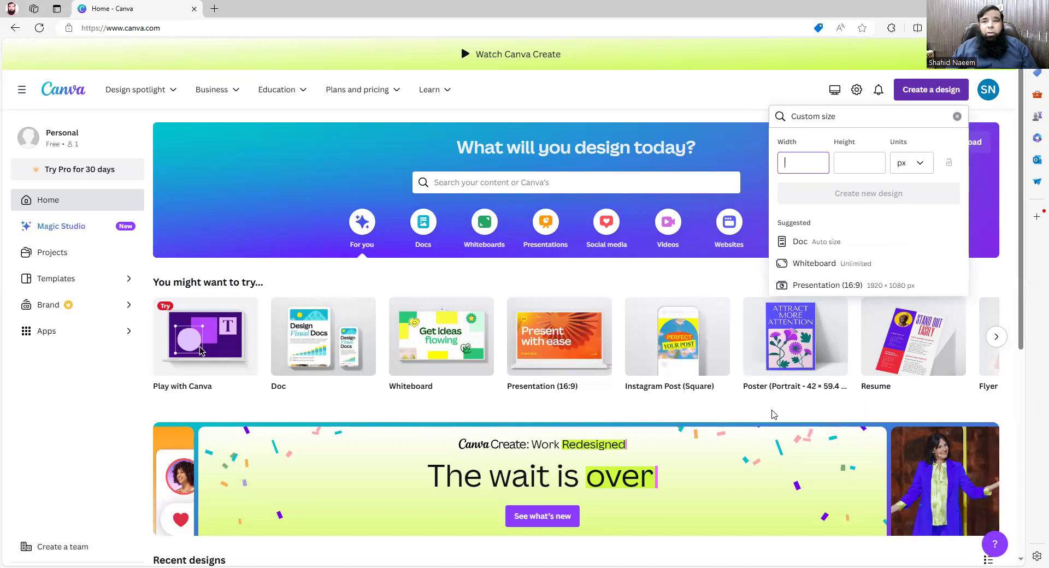
Set the custom design's width and height to 1080 px each, keeping pixels as the unit
{"action": "left_click", "coordinate": [923, 169]}
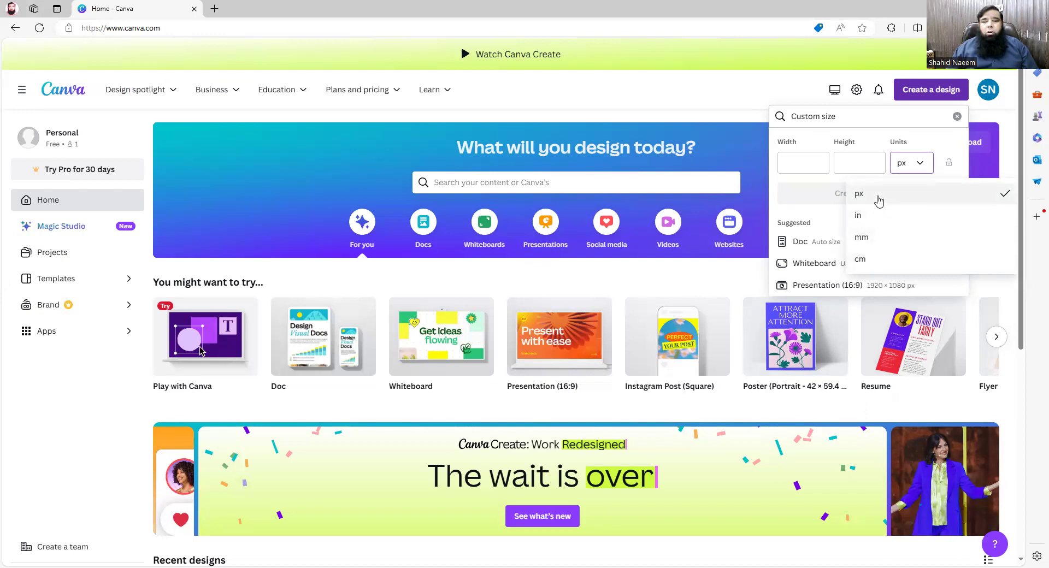
{"action": "left_click", "coordinate": [807, 162]}
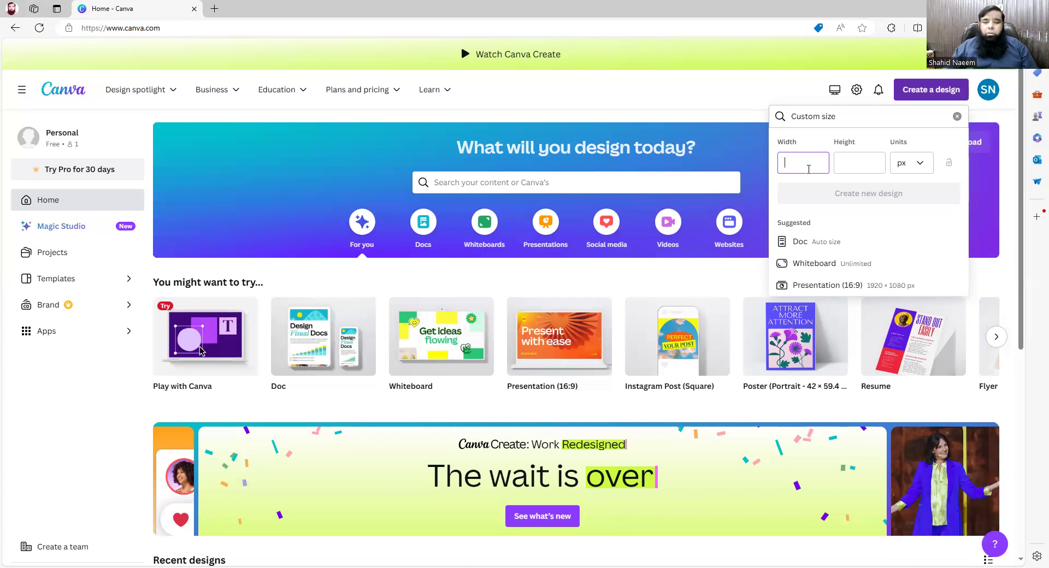
{"action": "type", "text": "1080"}
{"action": "left_click", "coordinate": [844, 162]}
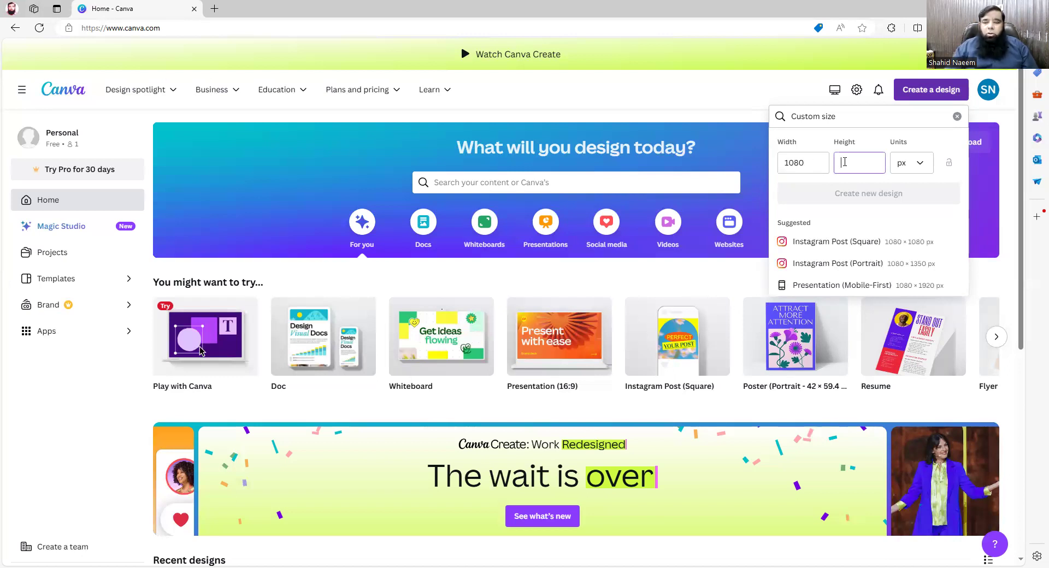
{"action": "type", "text": "1080"}
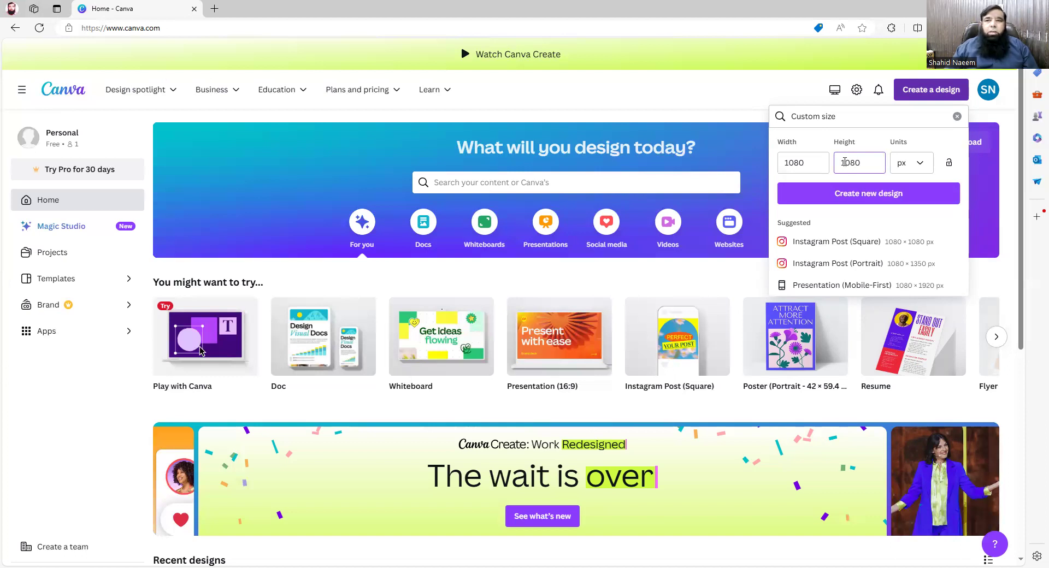
Reopen the custom size settings and create the blank 1080 × 1080 px design
{"action": "left_click", "coordinate": [727, 103]}
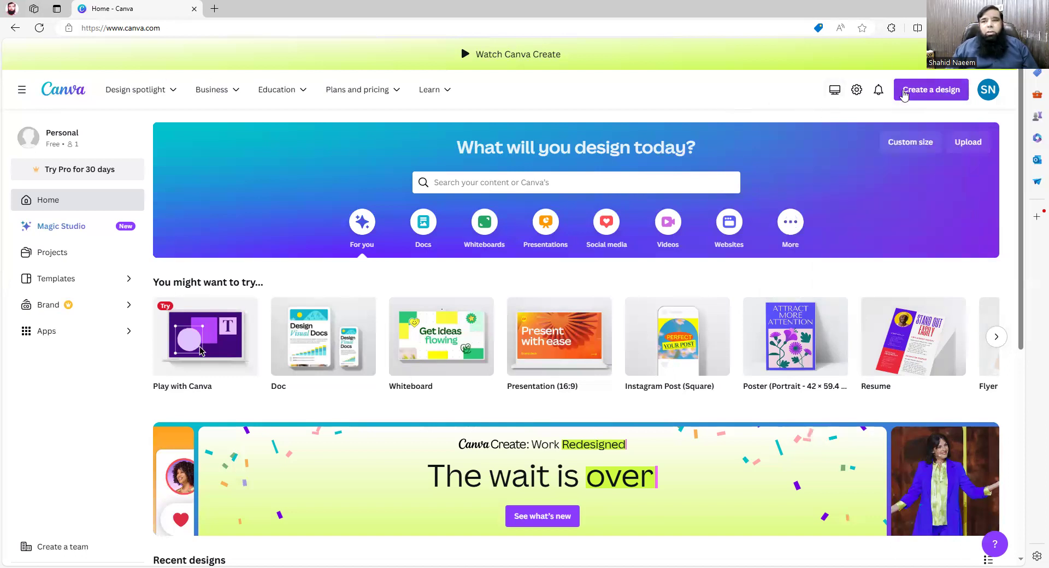
{"action": "left_click", "coordinate": [929, 92]}
{"action": "left_click", "coordinate": [798, 427]}
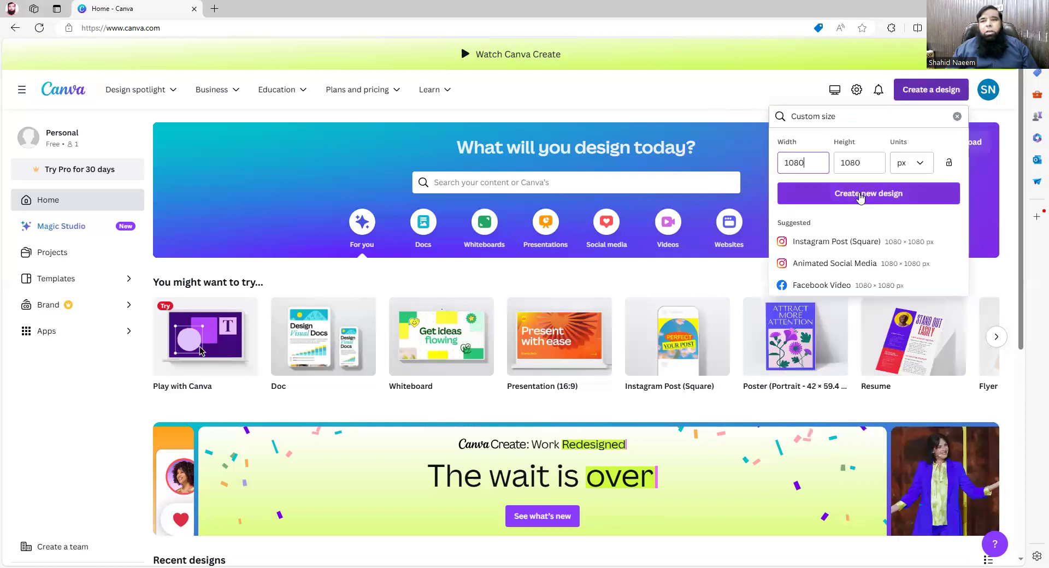
{"action": "left_click", "coordinate": [916, 198]}
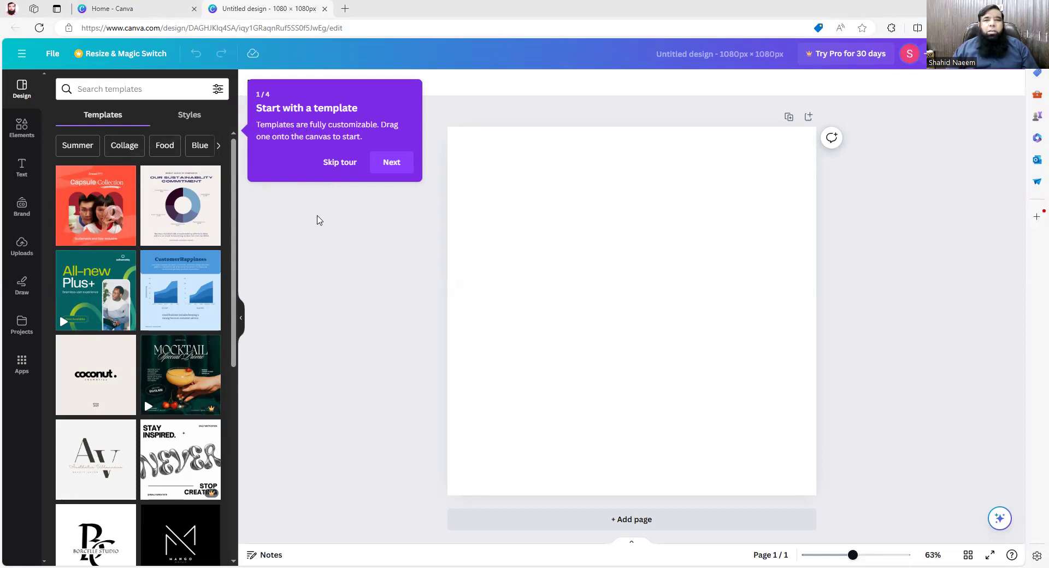
Go through the four-part editor introduction tour and dismiss its last tip
{"action": "left_click", "coordinate": [385, 164]}
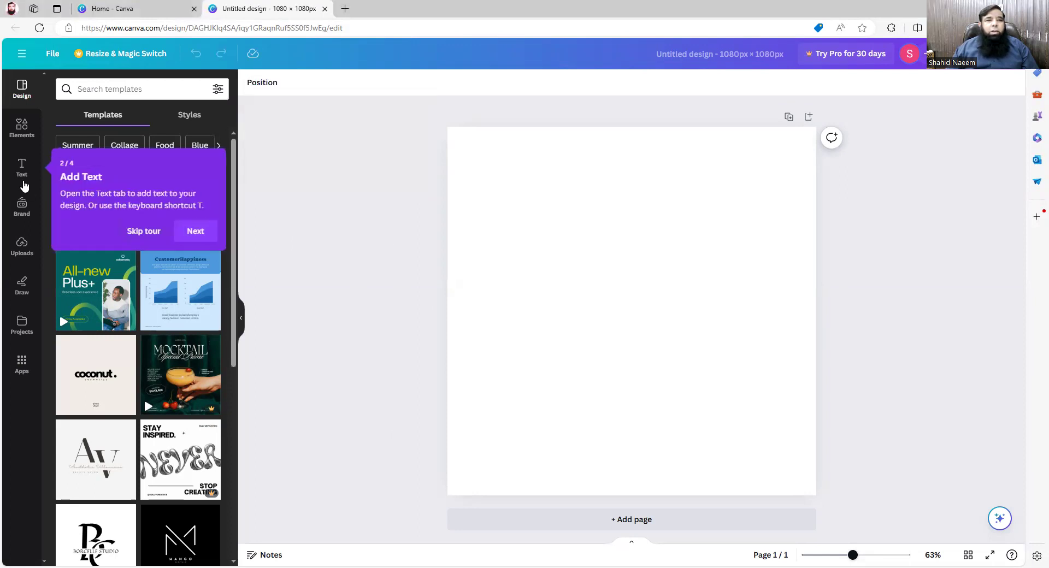
{"action": "left_click", "coordinate": [200, 232]}
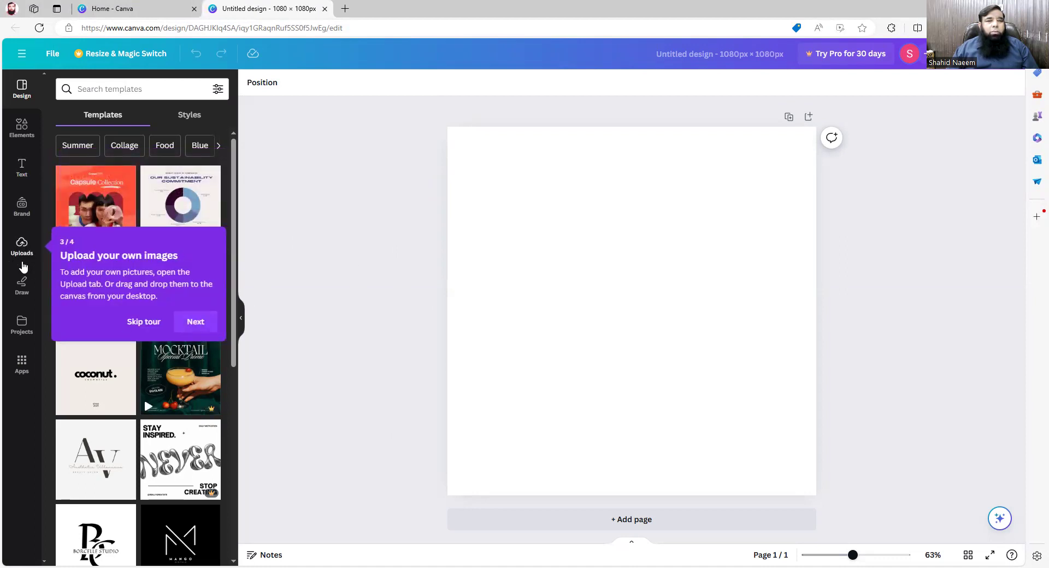
{"action": "left_click", "coordinate": [200, 323]}
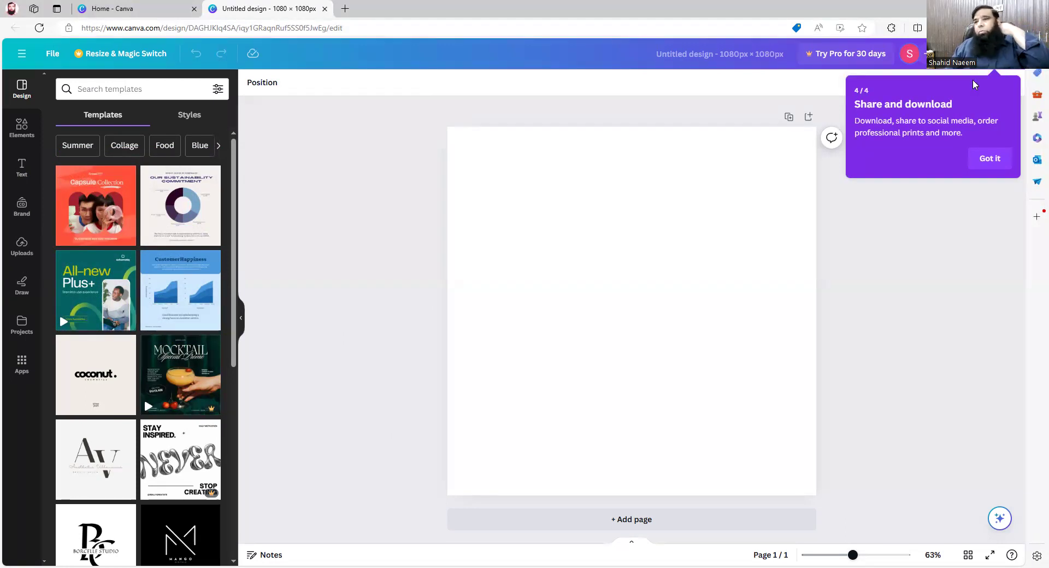
{"action": "left_click", "coordinate": [990, 158]}
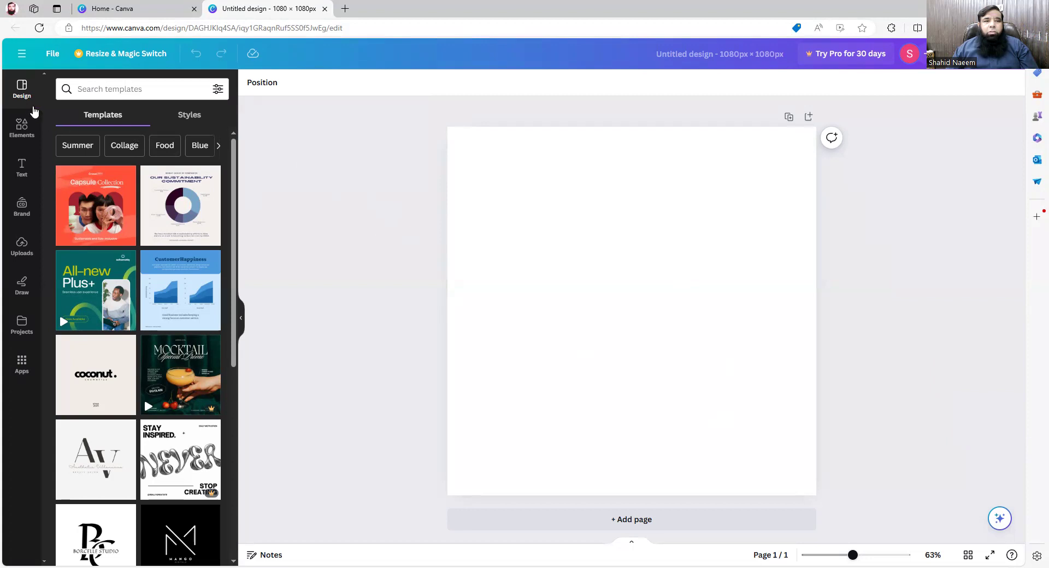
Search the Canva apps for "background" and open the Background app
{"action": "left_click", "coordinate": [22, 367]}
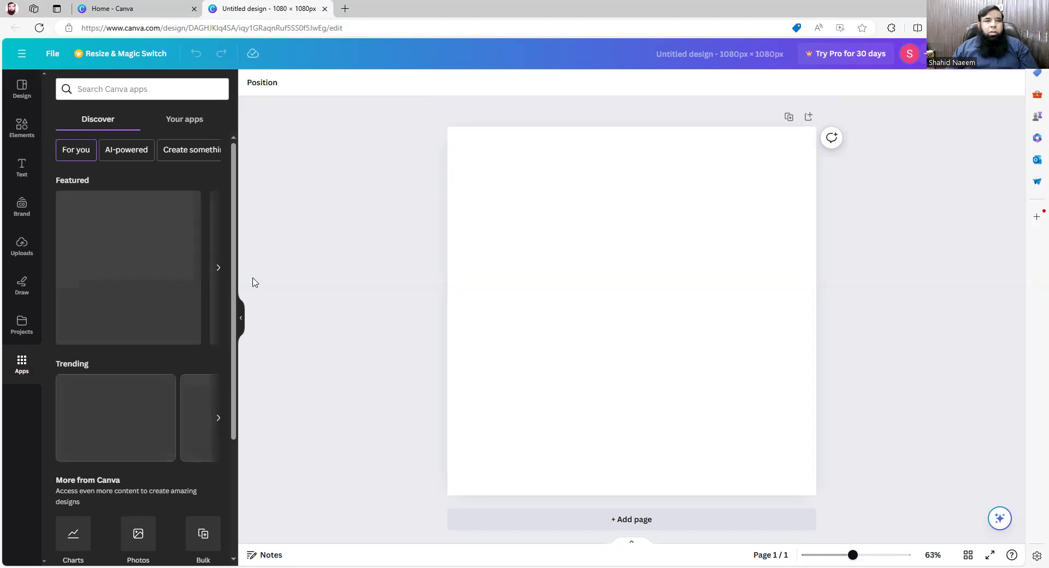
{"action": "left_click", "coordinate": [105, 89]}
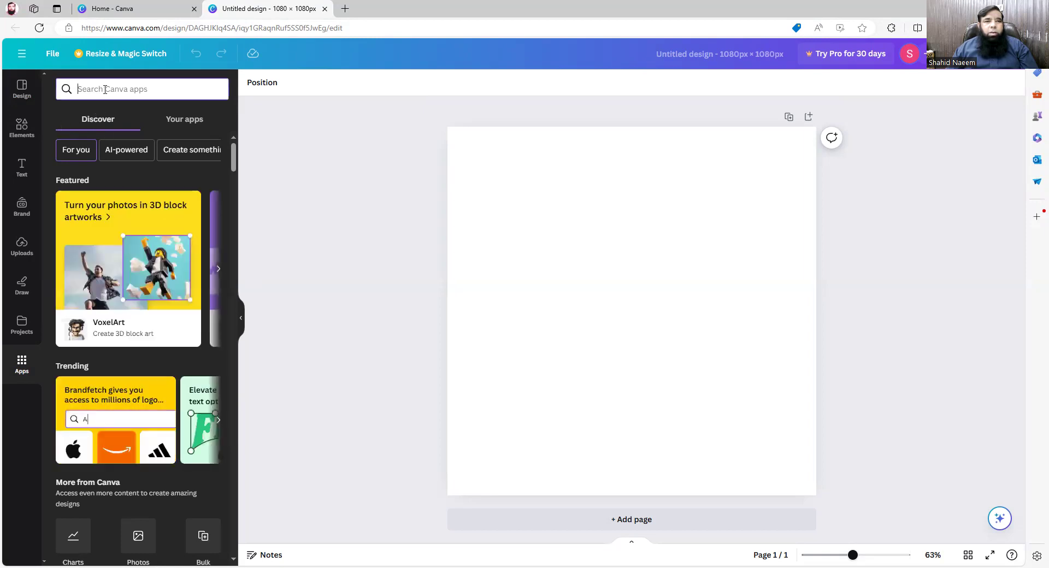
{"action": "type", "text": "b"}
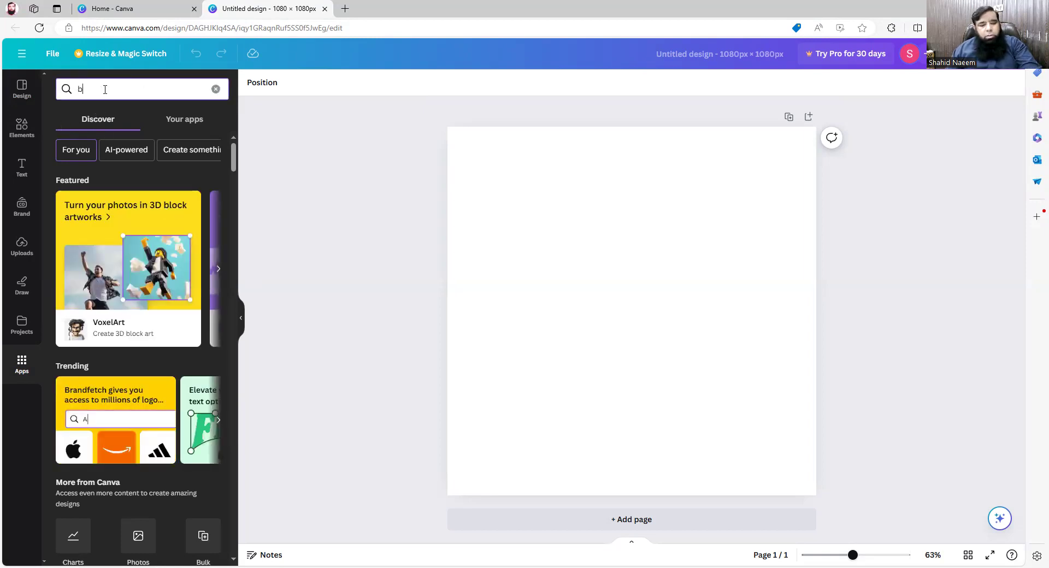
{"action": "type", "text": "ack"}
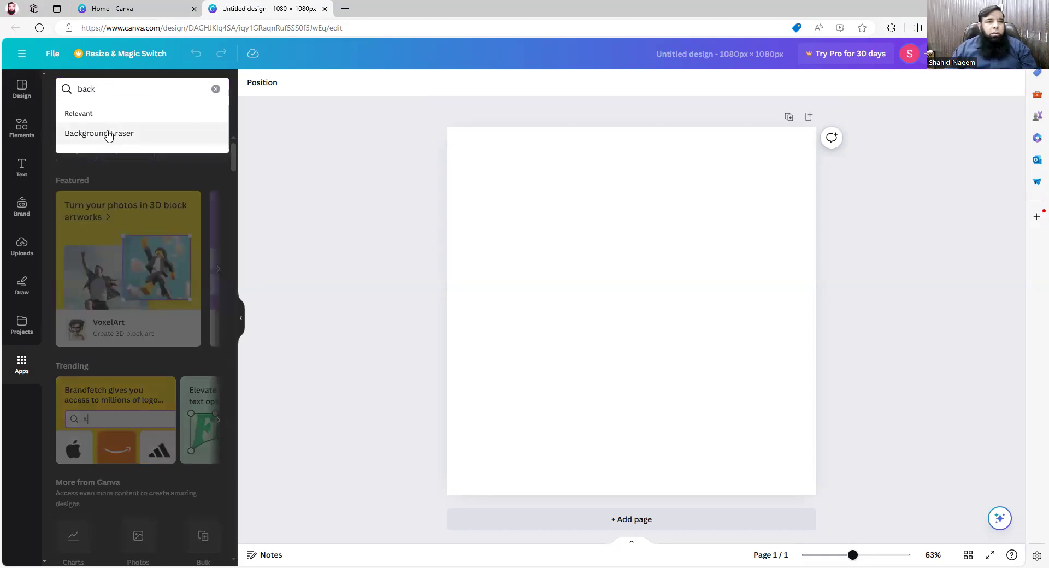
{"action": "type", "text": "ground"}
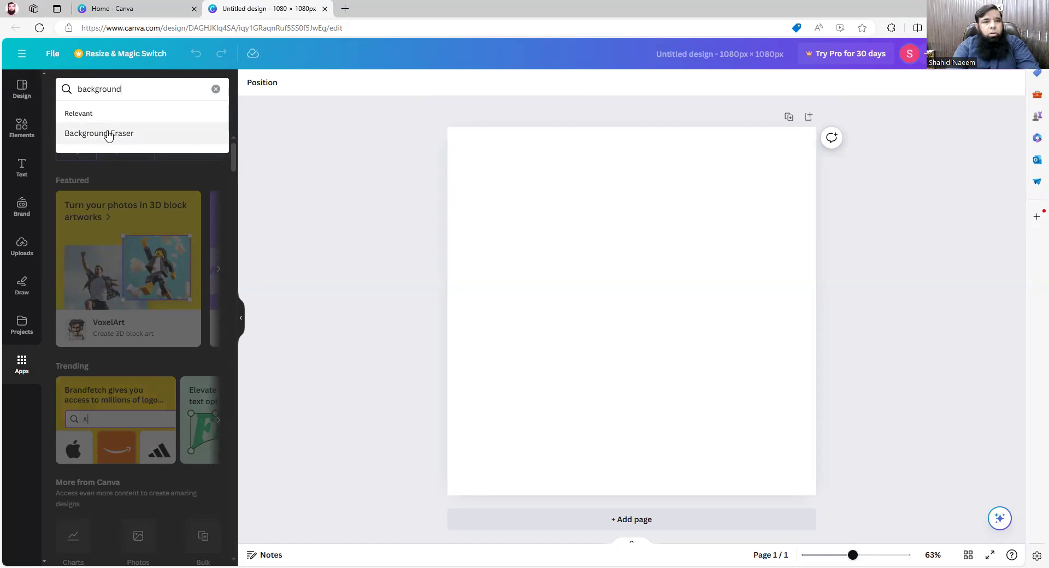
{"action": "key", "text": "Return"}
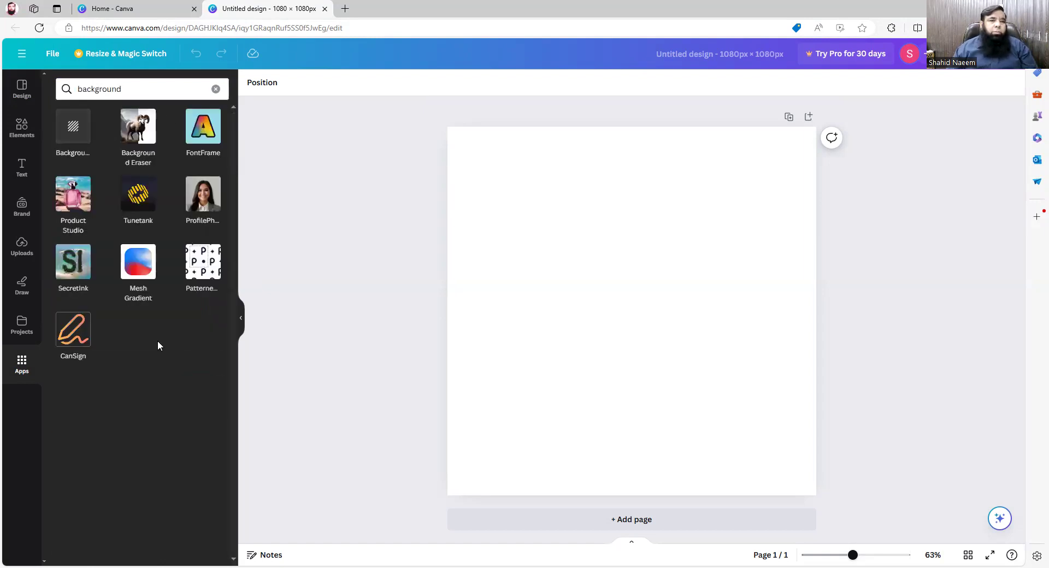
{"action": "left_click", "coordinate": [75, 129]}
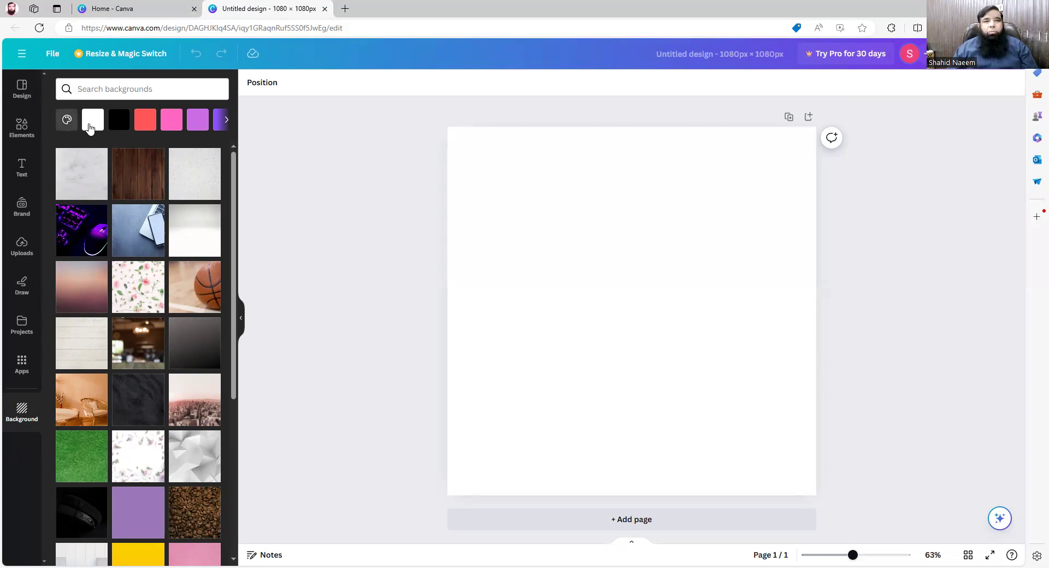
Try several preset solid colors on the page background, from black, red and pink to turquoise, ending with lime green
{"action": "left_click", "coordinate": [117, 127]}
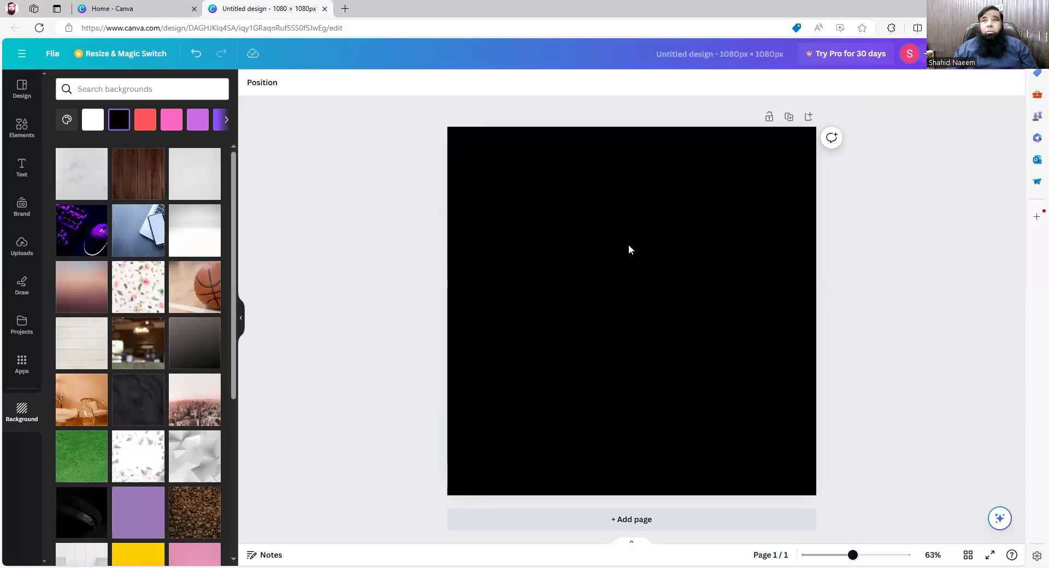
{"action": "left_click", "coordinate": [145, 119]}
{"action": "left_click", "coordinate": [171, 122]}
{"action": "left_click", "coordinate": [193, 125]}
{"action": "left_click", "coordinate": [227, 121]}
{"action": "left_click", "coordinate": [172, 122]}
{"action": "left_click", "coordinate": [154, 122]}
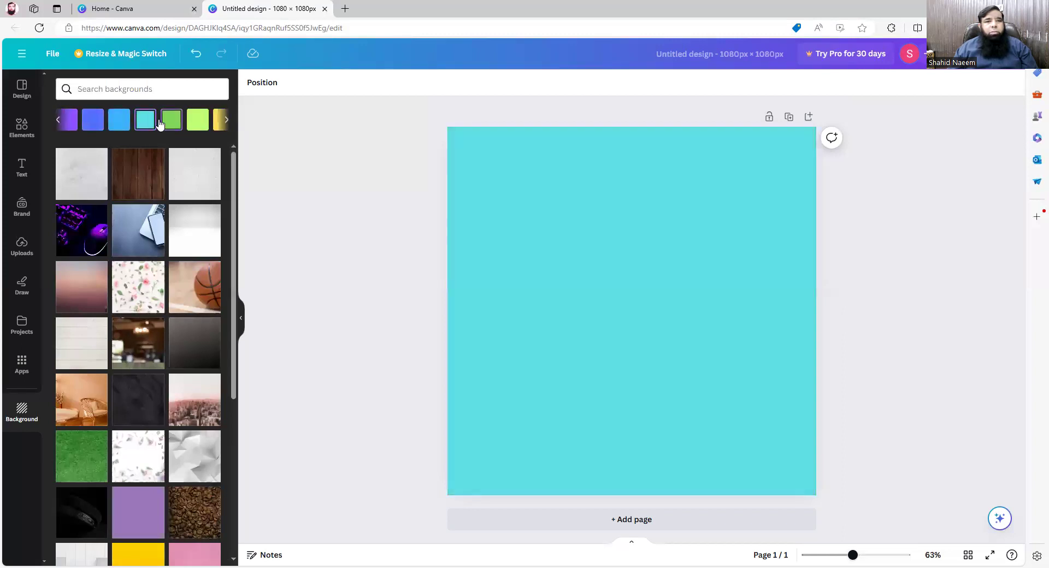
{"action": "left_click", "coordinate": [189, 131]}
Add a custom solid color for the page background and set it to dark teal blue, #023F52
{"action": "left_click", "coordinate": [58, 119]}
{"action": "left_click", "coordinate": [57, 120]}
{"action": "left_click", "coordinate": [57, 119]}
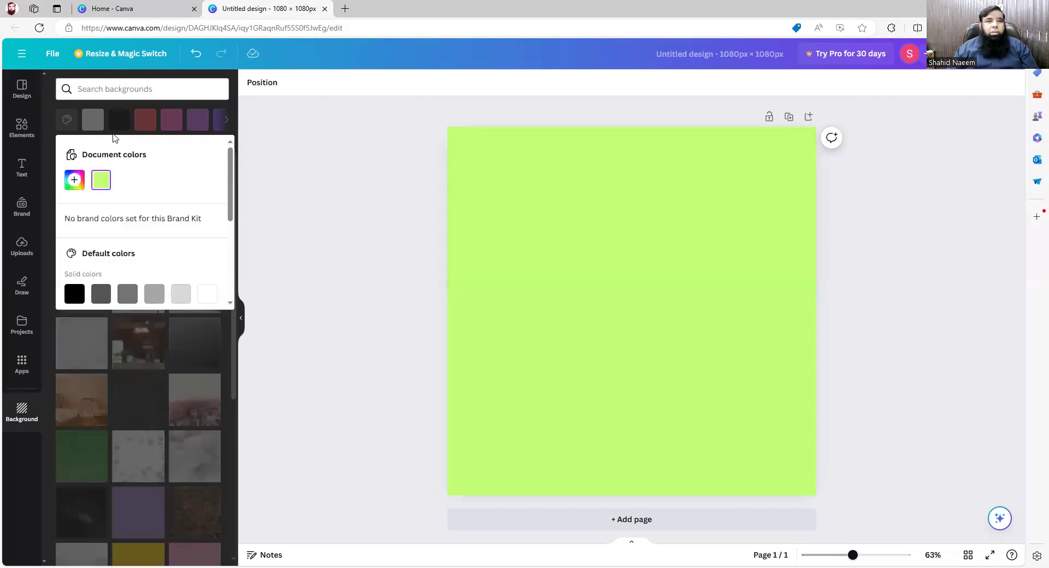
{"action": "left_click", "coordinate": [67, 120]}
{"action": "left_click", "coordinate": [66, 120]}
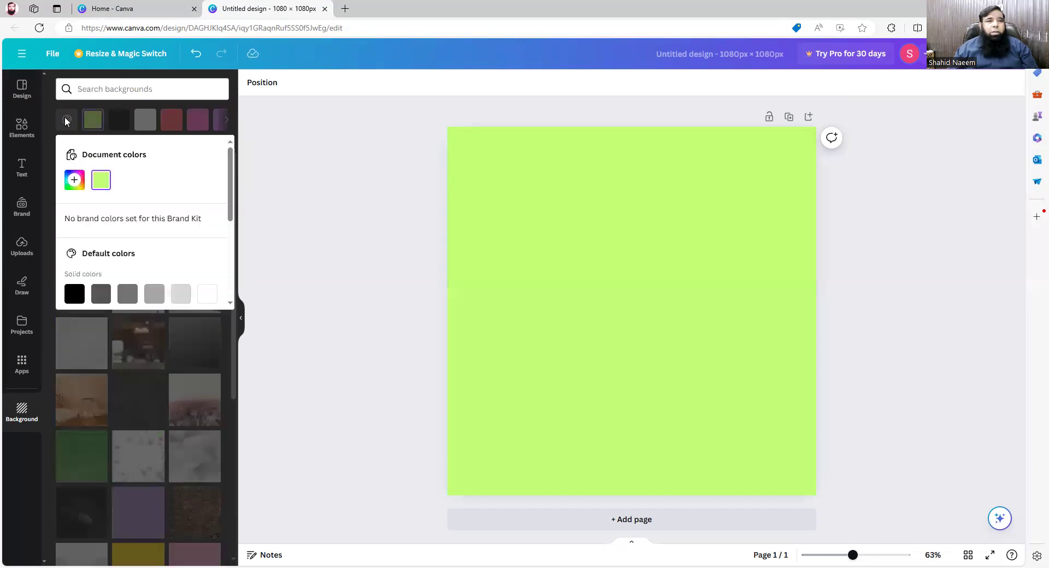
{"action": "left_click", "coordinate": [74, 181]}
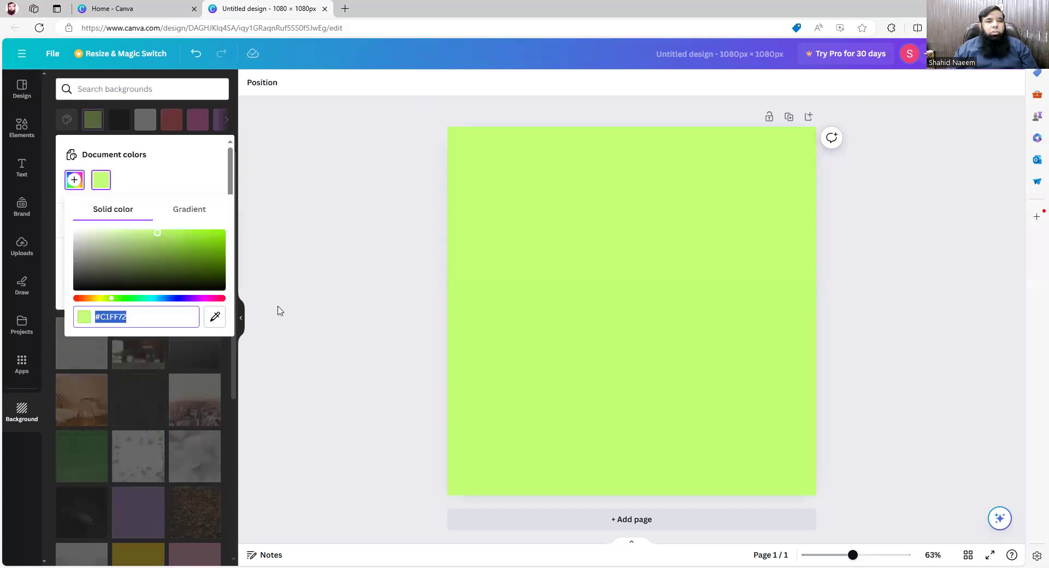
{"action": "left_click", "coordinate": [156, 300]}
{"action": "left_click_drag", "start_coordinate": [157, 234], "coordinate": [221, 273]}
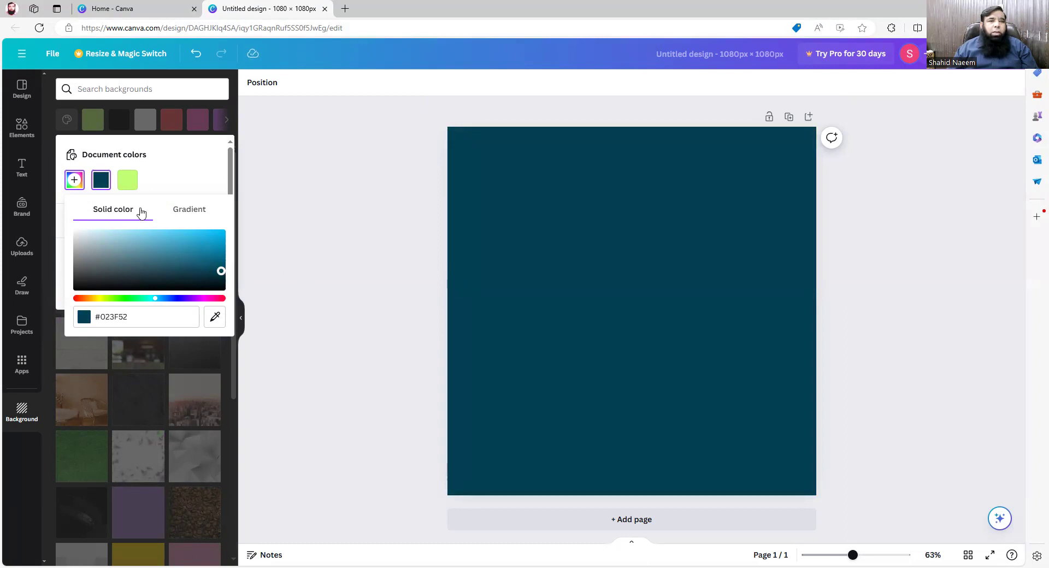
Turn the background color into a gradient and try the diagonal, center radial and corner radial styles
{"action": "left_click", "coordinate": [193, 215]}
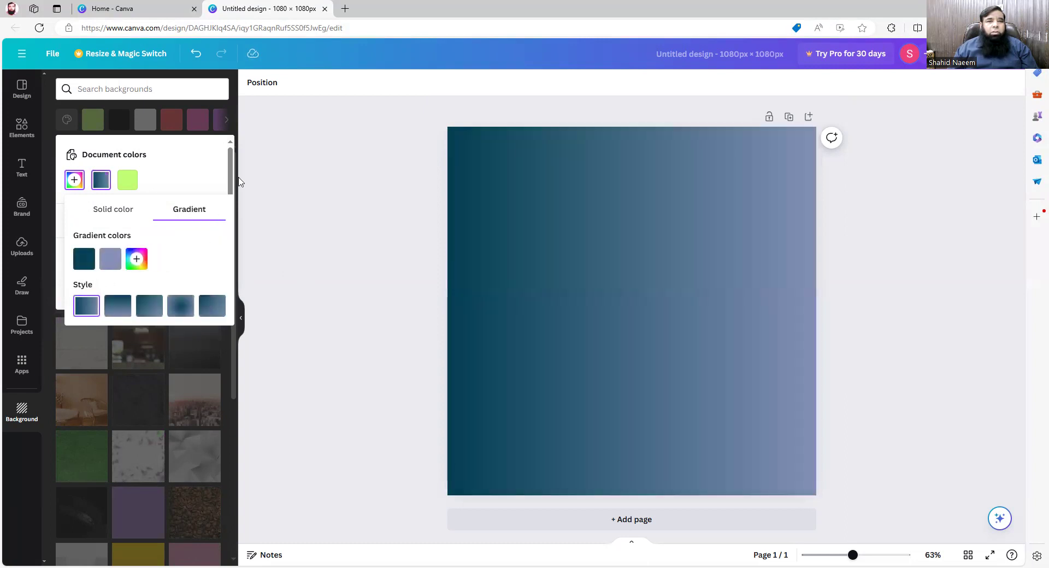
{"action": "left_click_drag", "start_coordinate": [230, 175], "coordinate": [230, 197]}
{"action": "scroll", "coordinate": [230, 197], "scroll_direction": "up", "scroll_amount": 2}
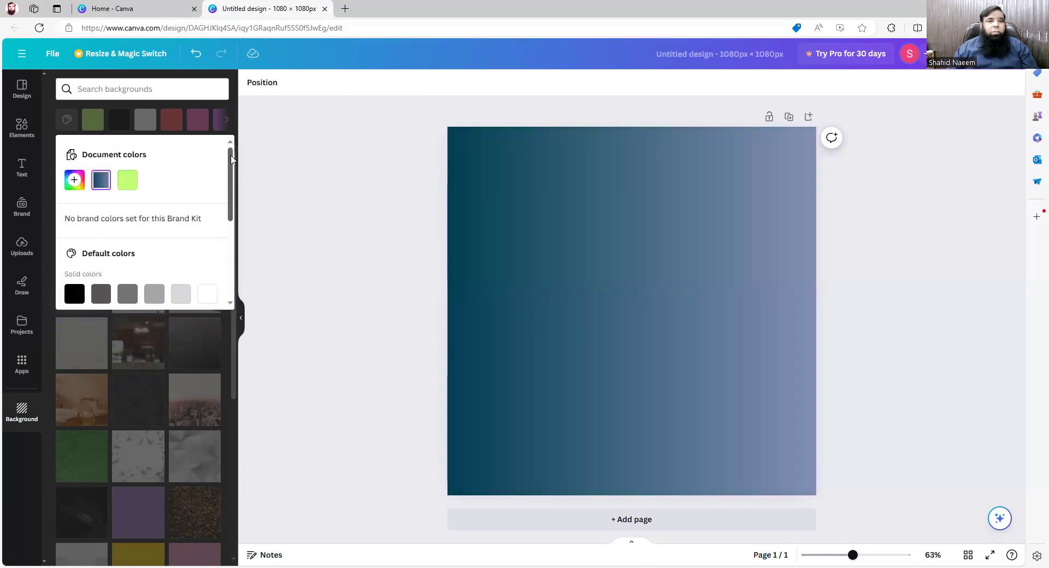
{"action": "left_click", "coordinate": [101, 180]}
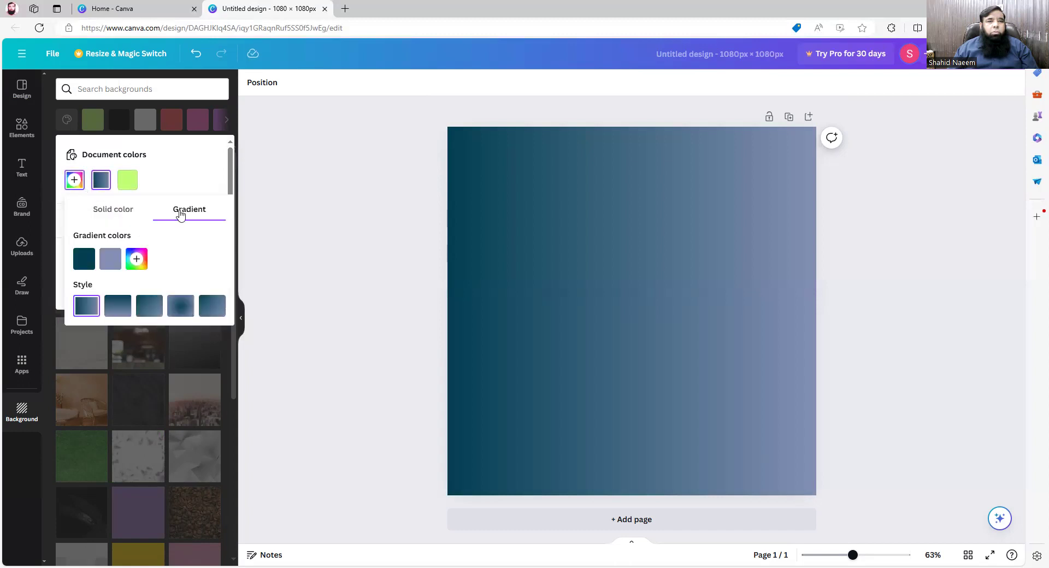
{"action": "left_click", "coordinate": [146, 305]}
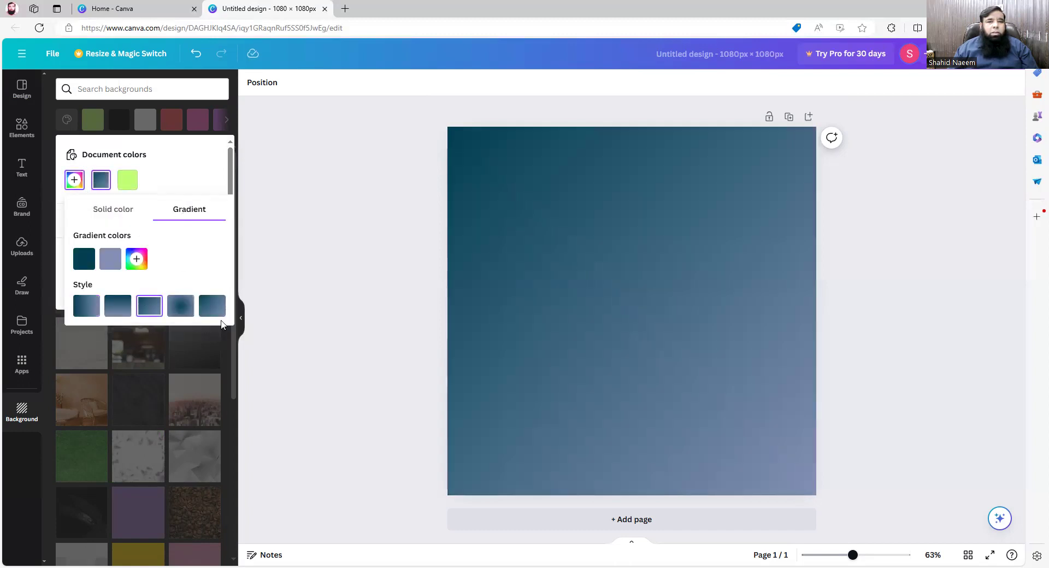
{"action": "left_click", "coordinate": [179, 307]}
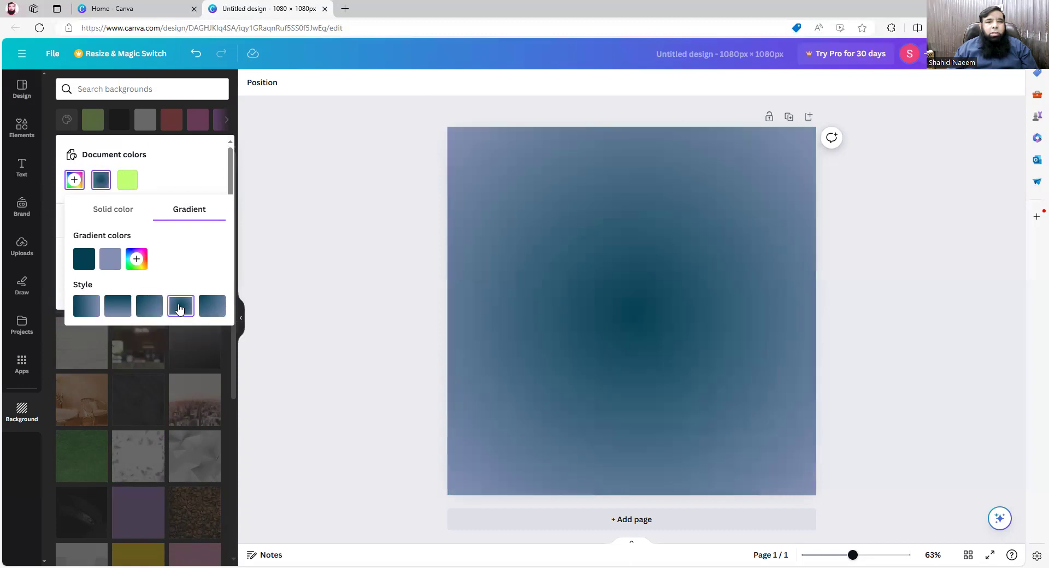
{"action": "left_click", "coordinate": [213, 309]}
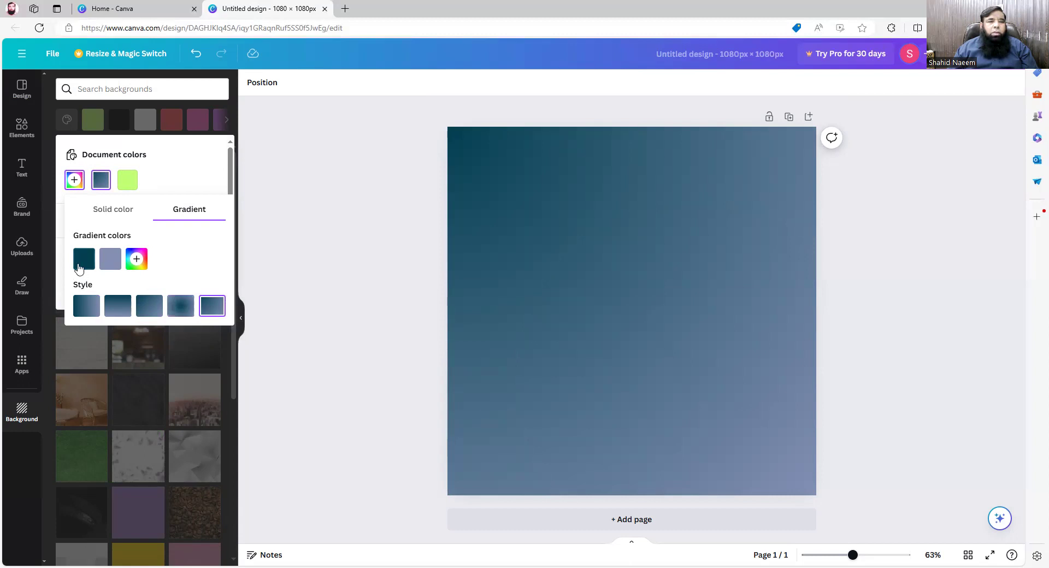
Change the gradient's second color to bright cyan and apply the diagonal linear style after trying the center radial one
{"action": "left_click", "coordinate": [109, 266]}
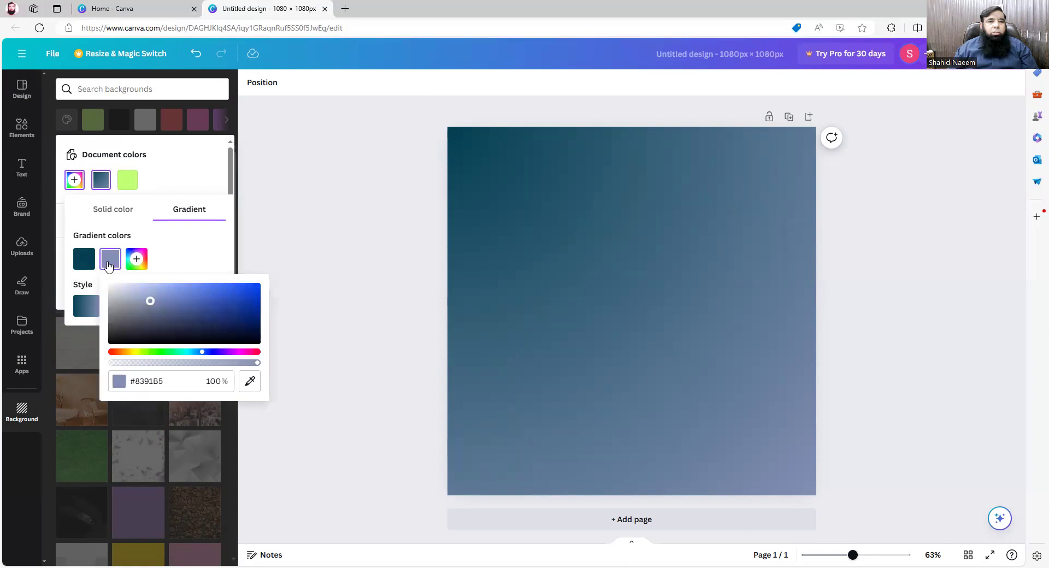
{"action": "left_click", "coordinate": [188, 353]}
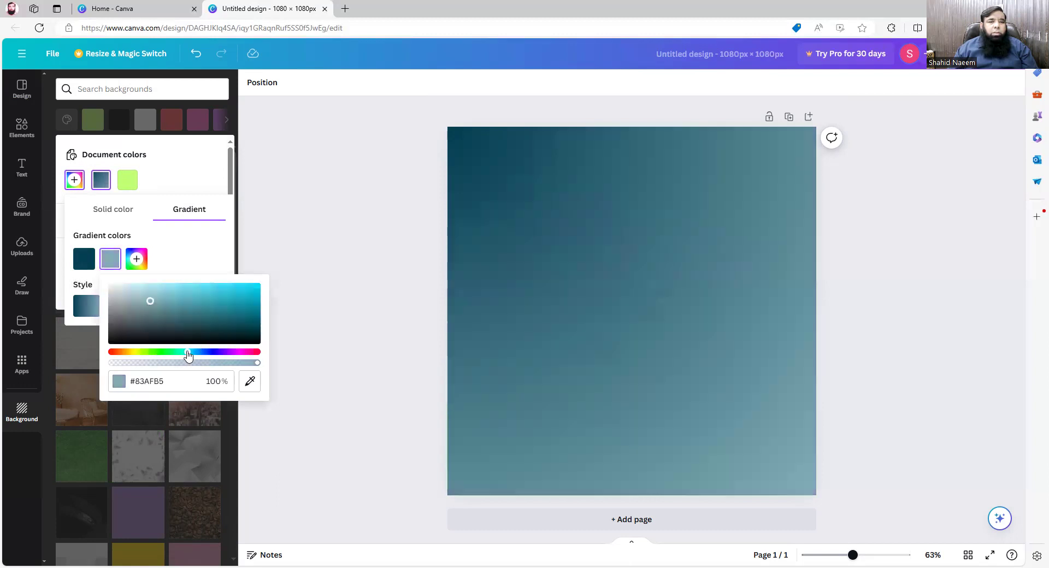
{"action": "left_click_drag", "start_coordinate": [188, 355], "coordinate": [184, 353]}
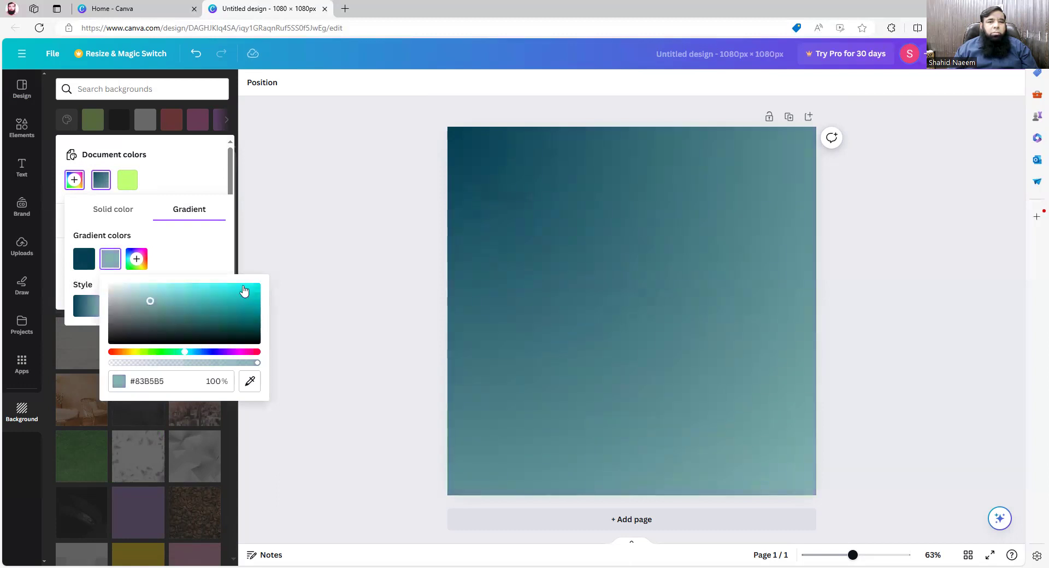
{"action": "left_click", "coordinate": [249, 287]}
{"action": "left_click", "coordinate": [187, 250]}
{"action": "left_click", "coordinate": [174, 309]}
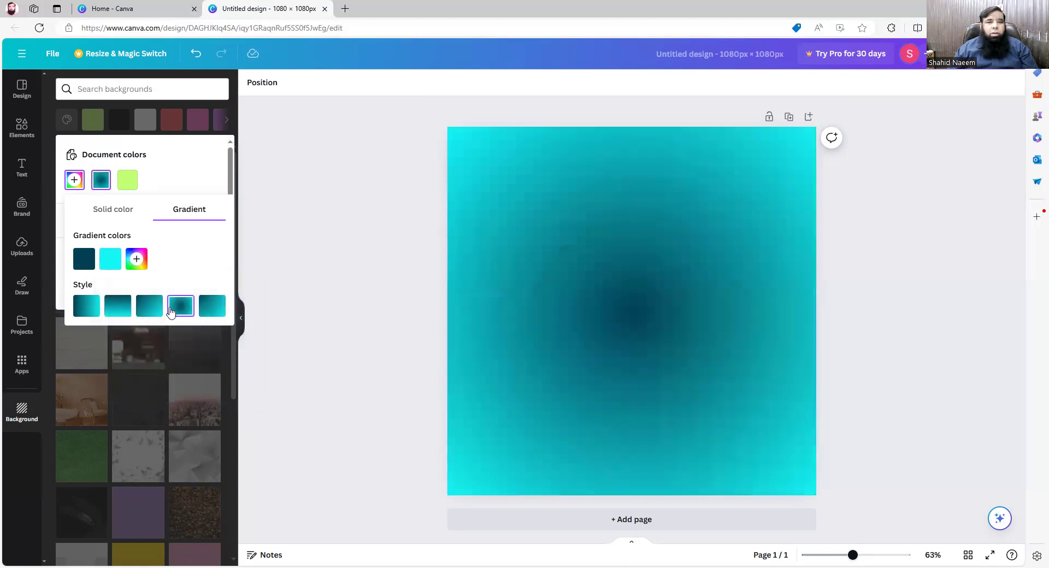
{"action": "left_click", "coordinate": [146, 305]}
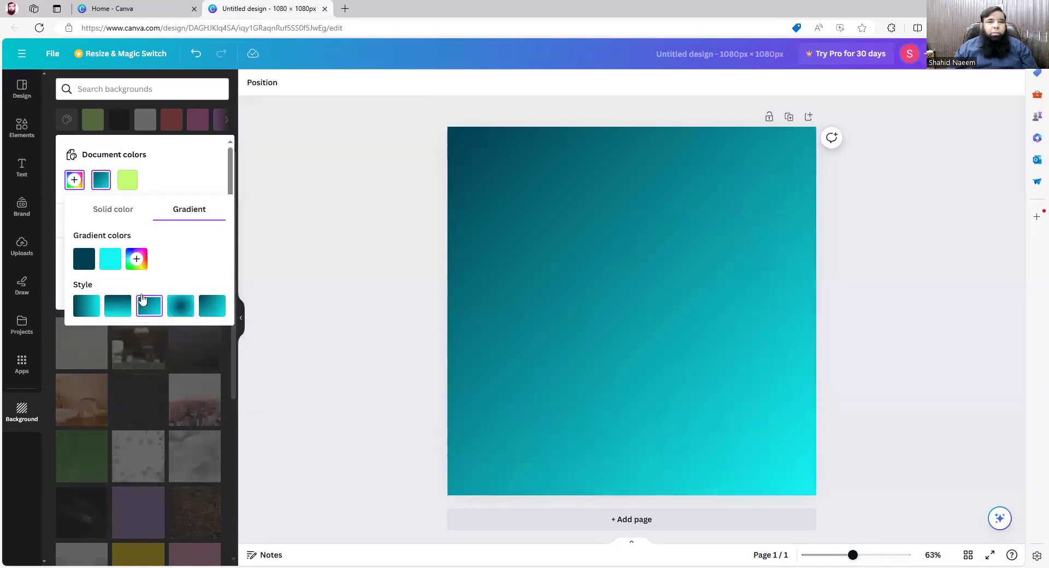
Change the gradient's first color to magenta, #E40FA2, and close the color picker
{"action": "left_click", "coordinate": [83, 262]}
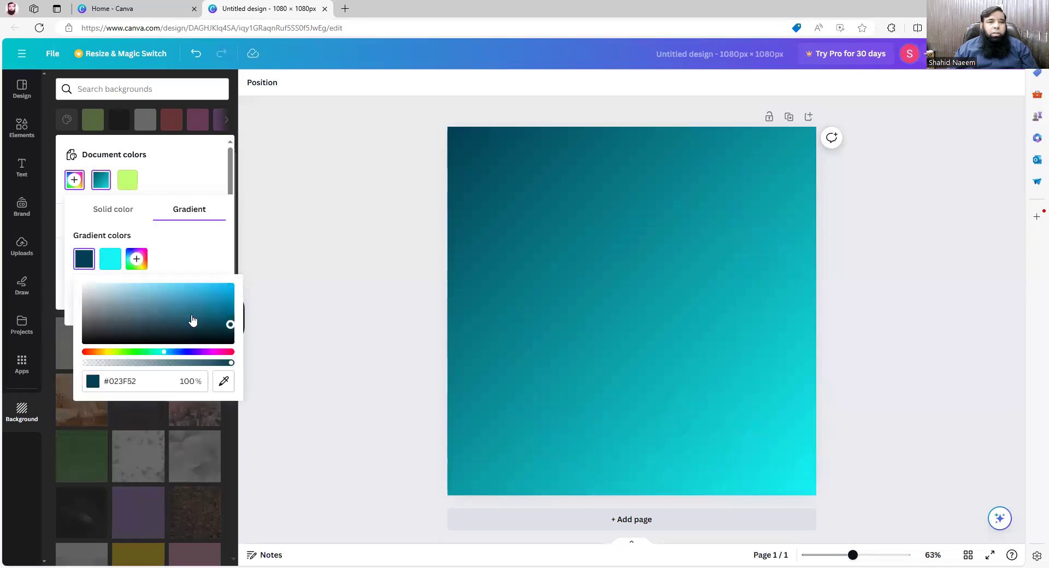
{"action": "left_click", "coordinate": [216, 352]}
{"action": "left_click_drag", "start_coordinate": [224, 318], "coordinate": [224, 290]}
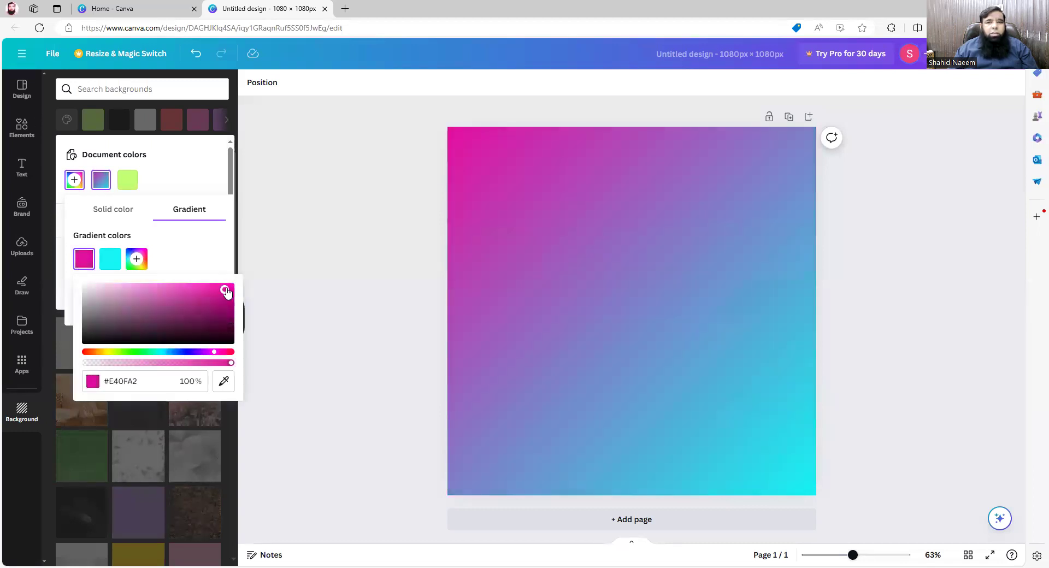
{"action": "left_click", "coordinate": [202, 251]}
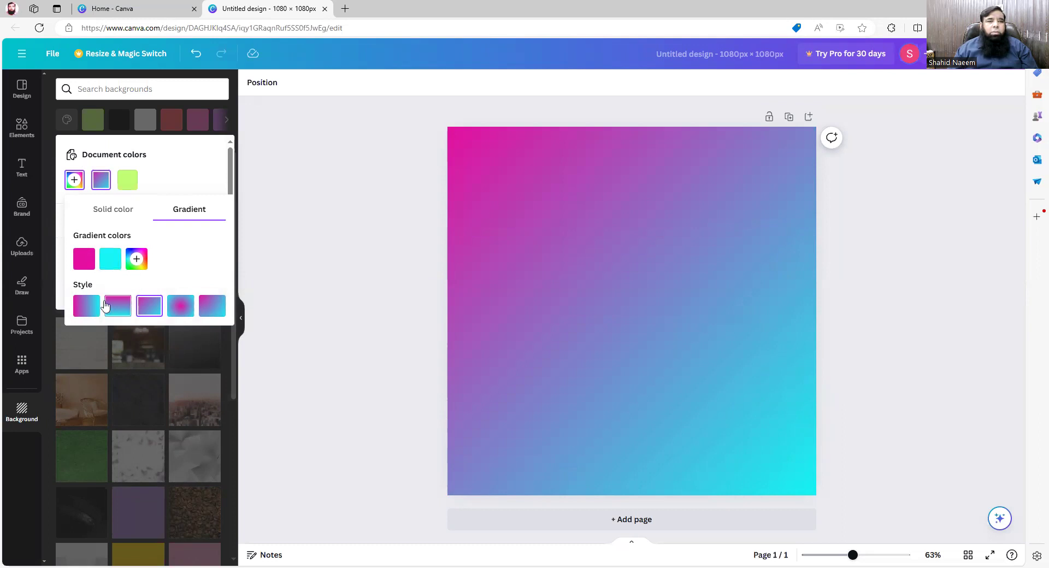
{"action": "left_click", "coordinate": [260, 121]}
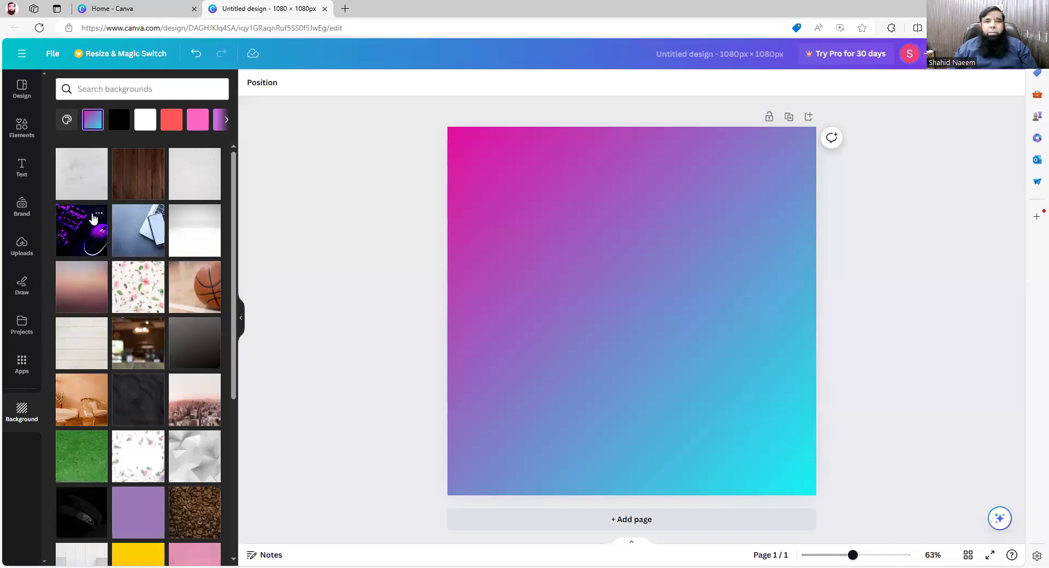
Try several photo backgrounds on the page, including dark wood planks and the basketball, ending with the two chairs and wicker basket
{"action": "left_click", "coordinate": [136, 177]}
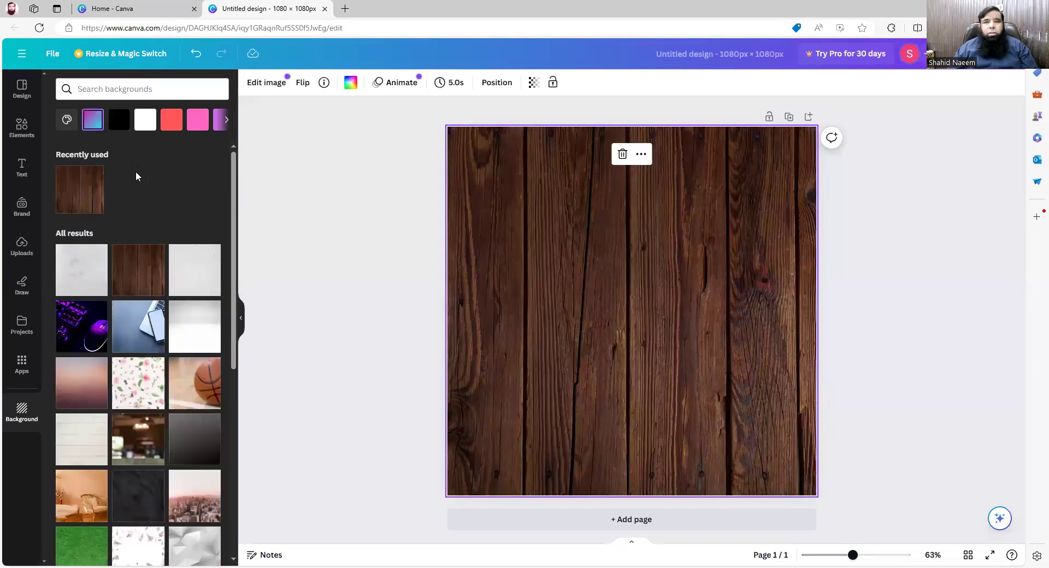
{"action": "left_click", "coordinate": [197, 390]}
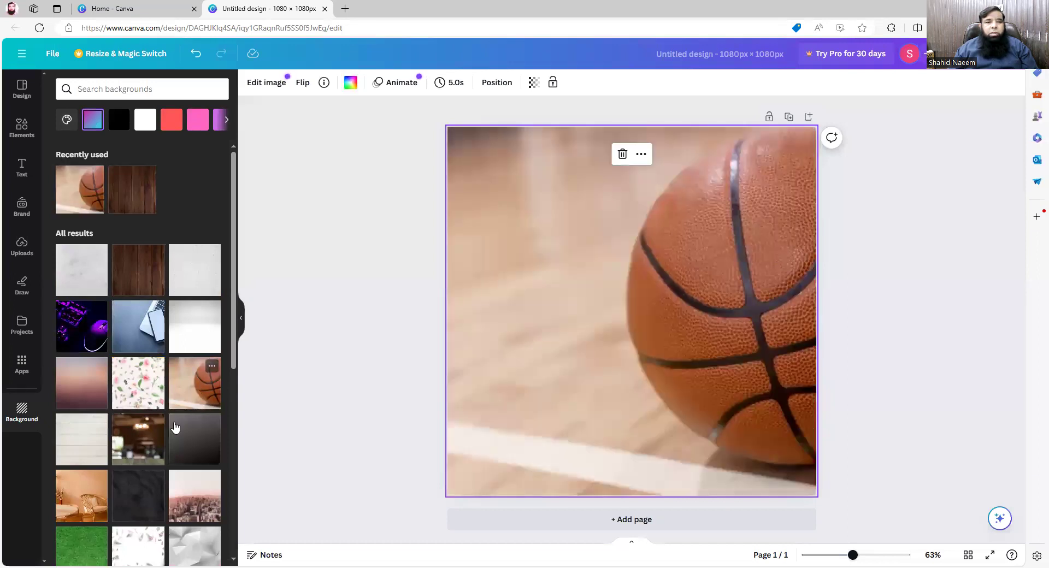
{"action": "left_click", "coordinate": [152, 420]}
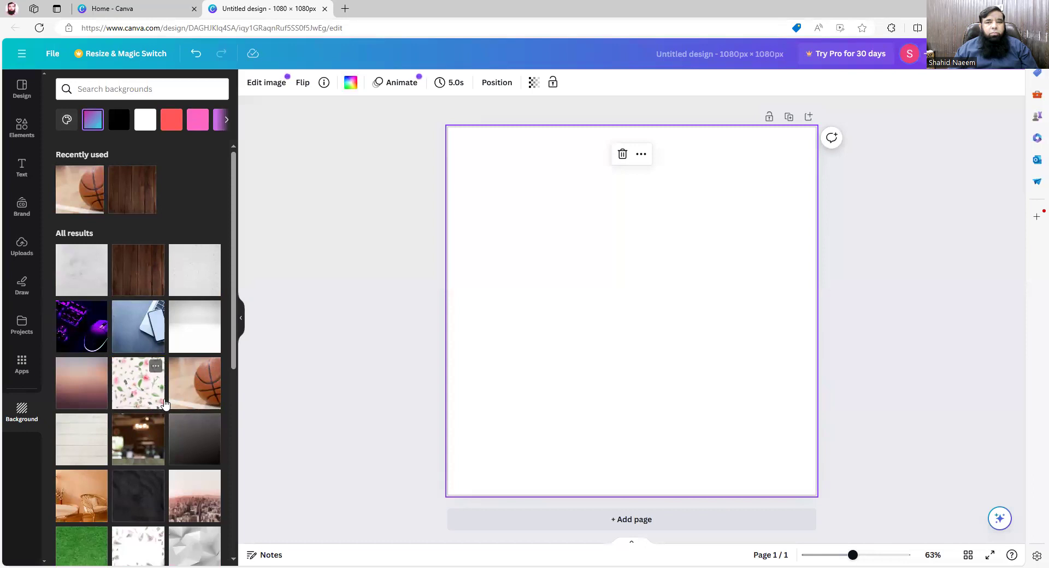
{"action": "left_click", "coordinate": [83, 333]}
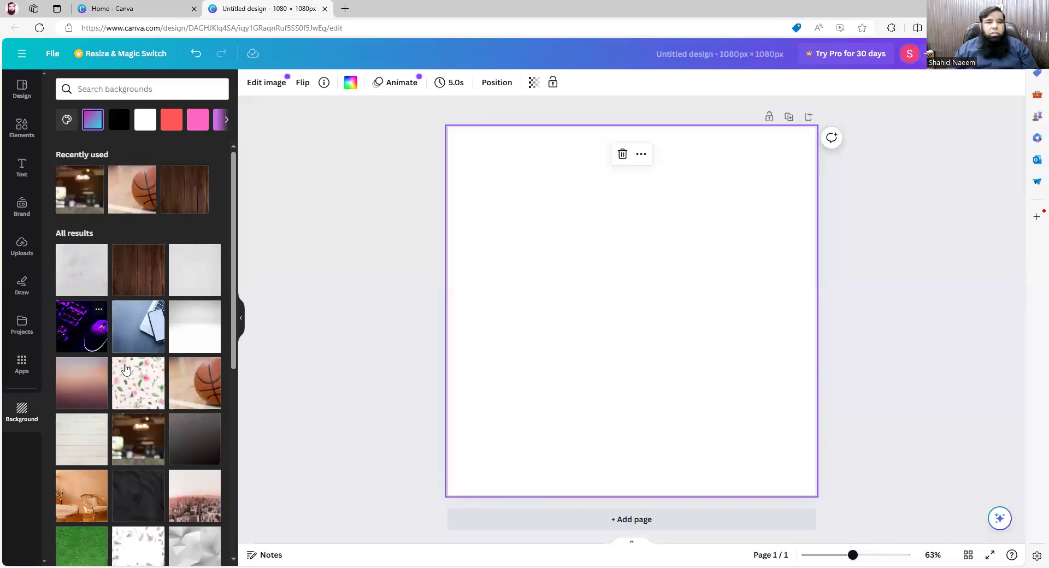
{"action": "scroll", "coordinate": [107, 375], "scroll_direction": "down", "scroll_amount": 4}
{"action": "left_click", "coordinate": [84, 284]}
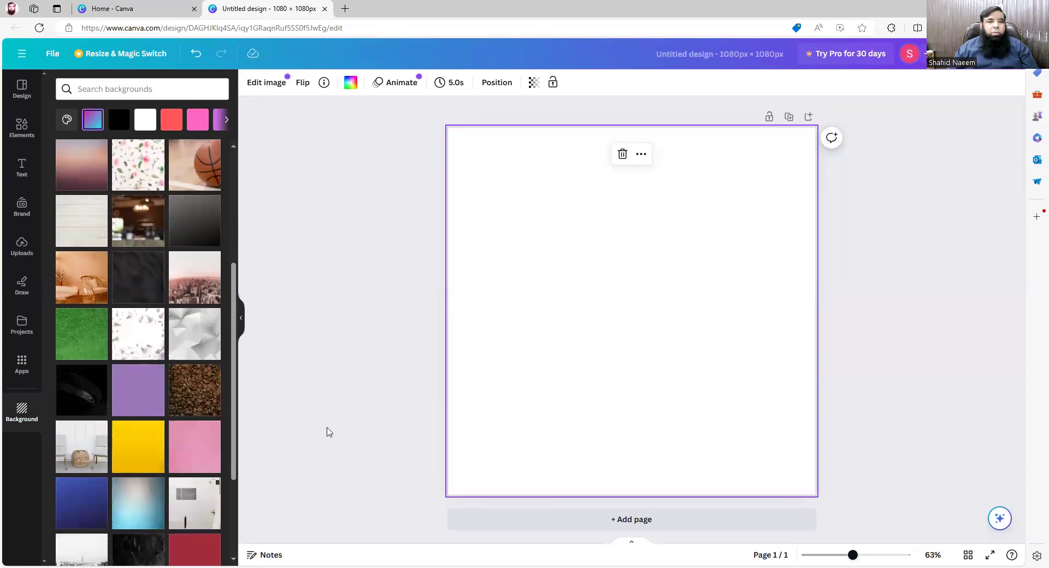
{"action": "left_click", "coordinate": [83, 456]}
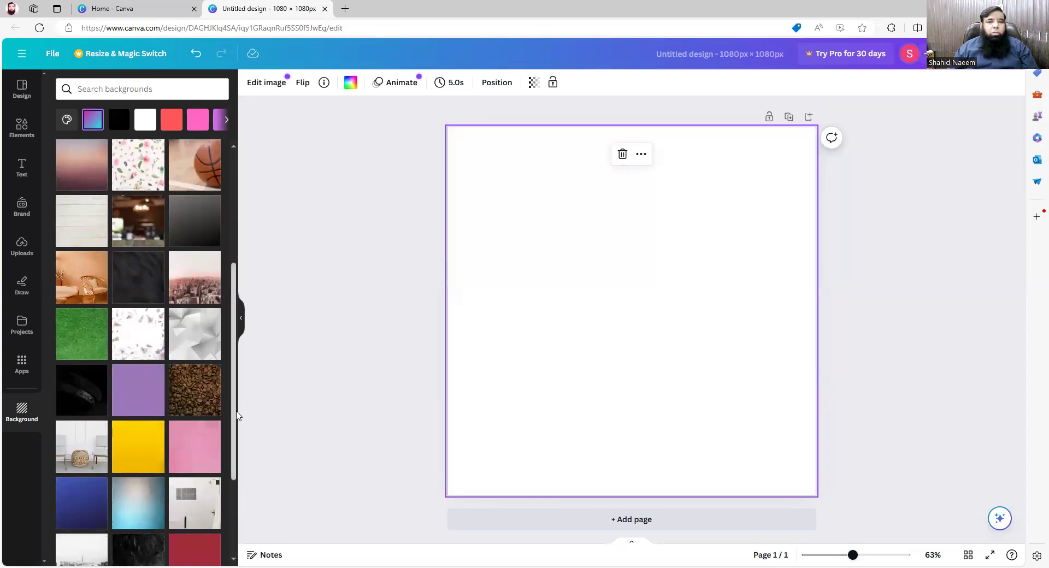
{"action": "scroll", "coordinate": [109, 372], "scroll_direction": "down", "scroll_amount": 4}
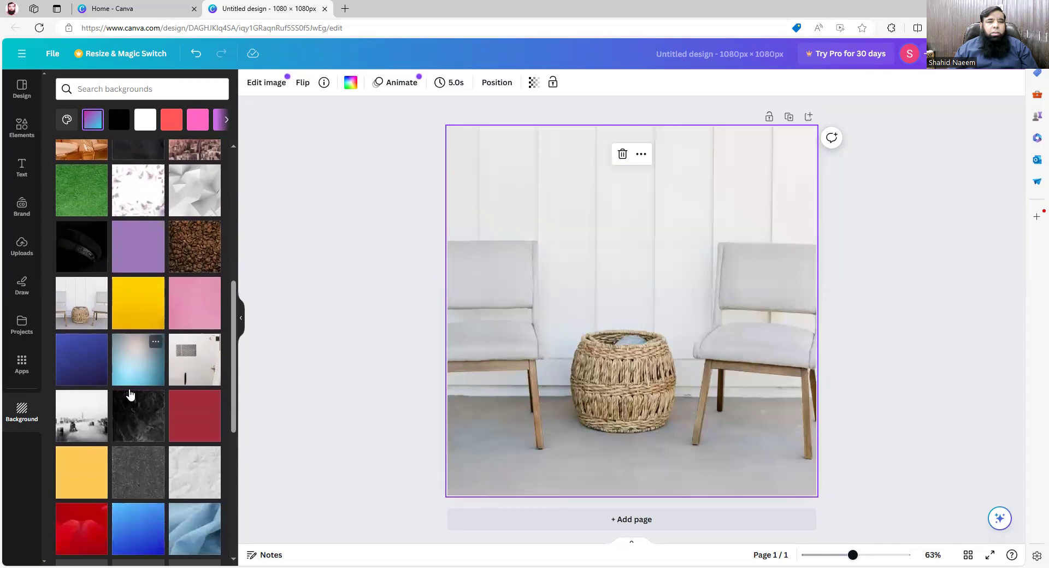
Try several photo backgrounds on the page, including the foggy city skyline, folded blankets, barbell and curved skyscraper
{"action": "left_click", "coordinate": [92, 310]}
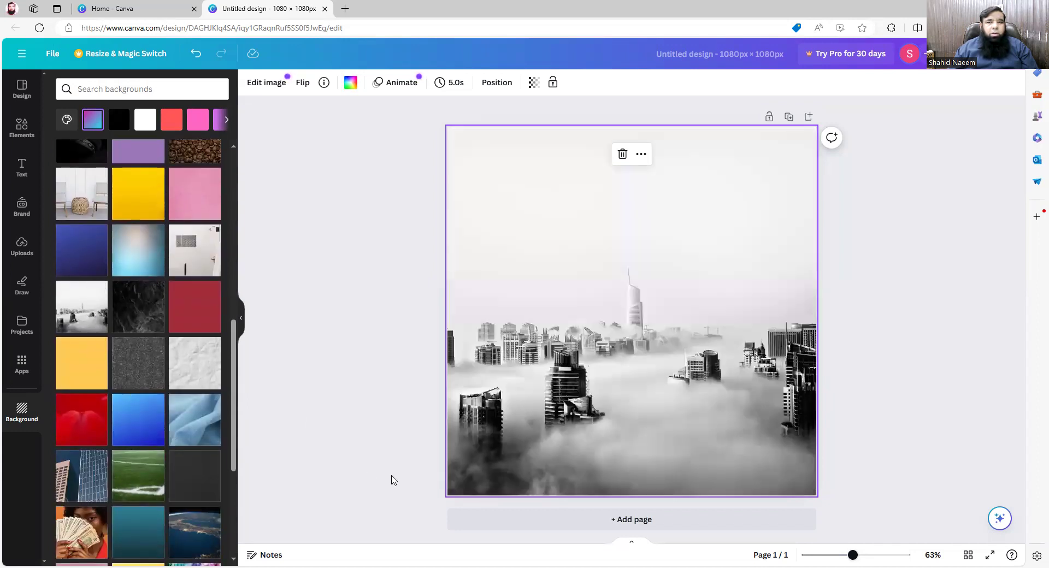
{"action": "scroll", "coordinate": [150, 440], "scroll_direction": "down", "scroll_amount": 4}
{"action": "scroll", "coordinate": [152, 441], "scroll_direction": "down", "scroll_amount": 4}
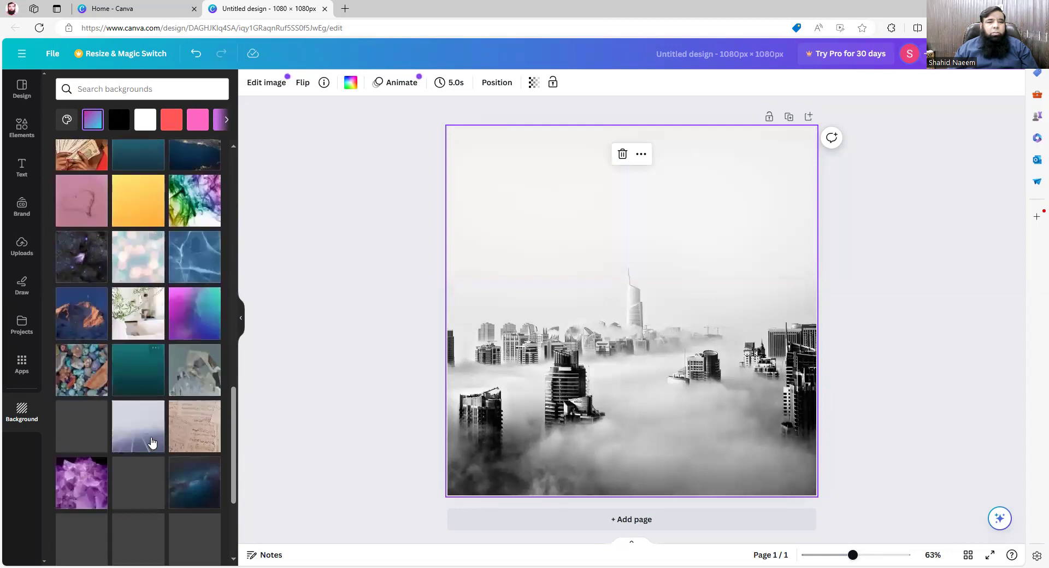
{"action": "left_click", "coordinate": [148, 383]}
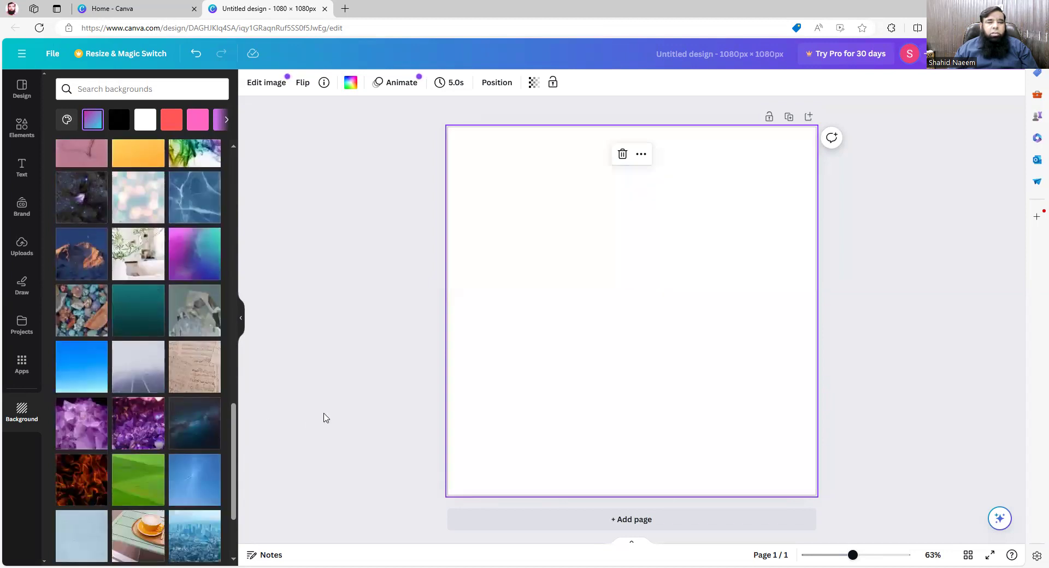
{"action": "left_click", "coordinate": [85, 428]}
{"action": "scroll", "coordinate": [154, 350], "scroll_direction": "down", "scroll_amount": 2}
{"action": "left_click", "coordinate": [214, 507]}
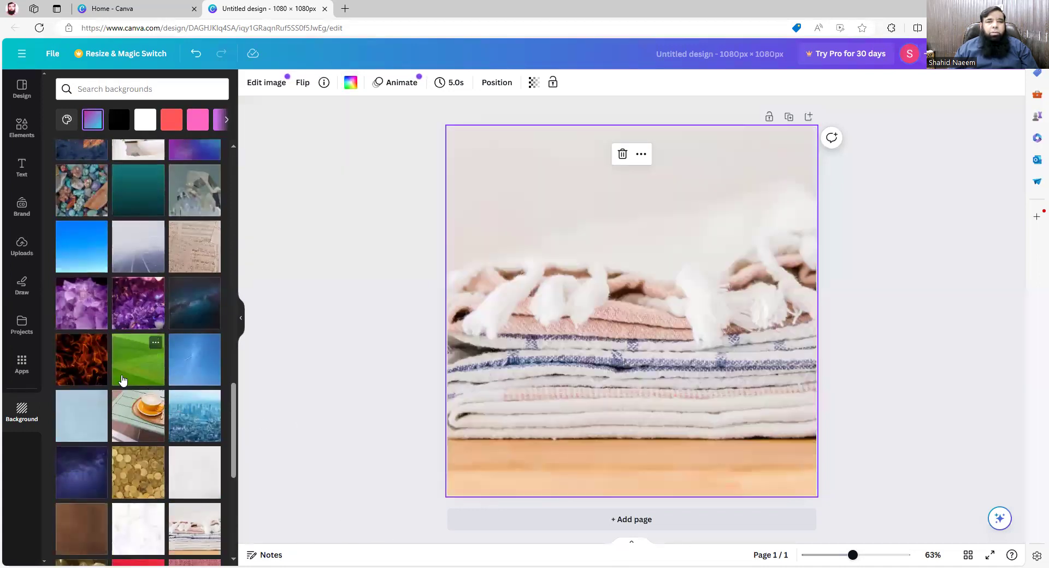
{"action": "scroll", "coordinate": [147, 388], "scroll_direction": "down", "scroll_amount": 10}
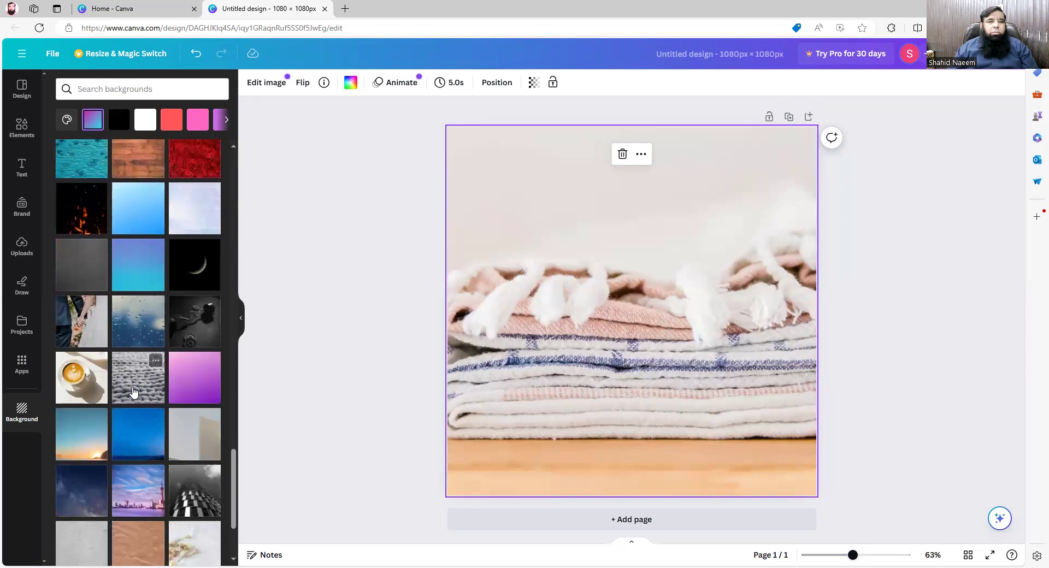
{"action": "left_click", "coordinate": [202, 383]}
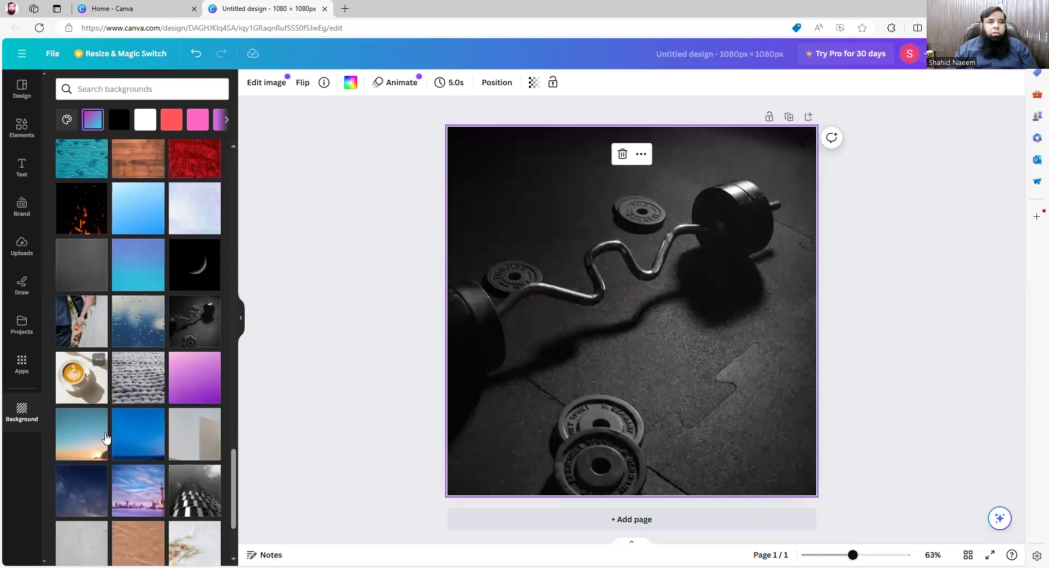
{"action": "left_click", "coordinate": [191, 494]}
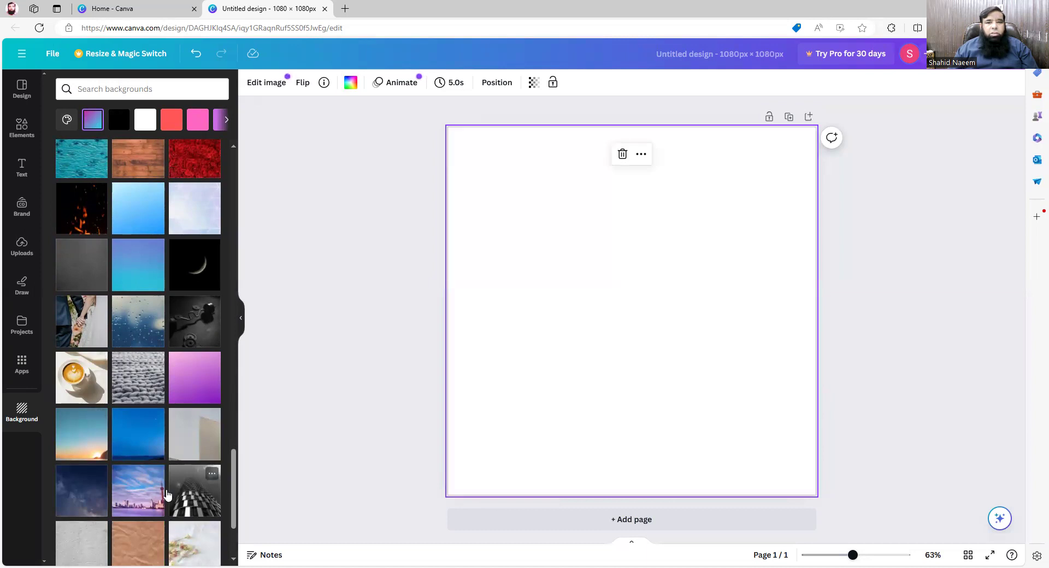
Browse the remaining backgrounds and apply the black-and-white foggy city skyline photo to the page
{"action": "scroll", "coordinate": [147, 465], "scroll_direction": "down", "scroll_amount": 4}
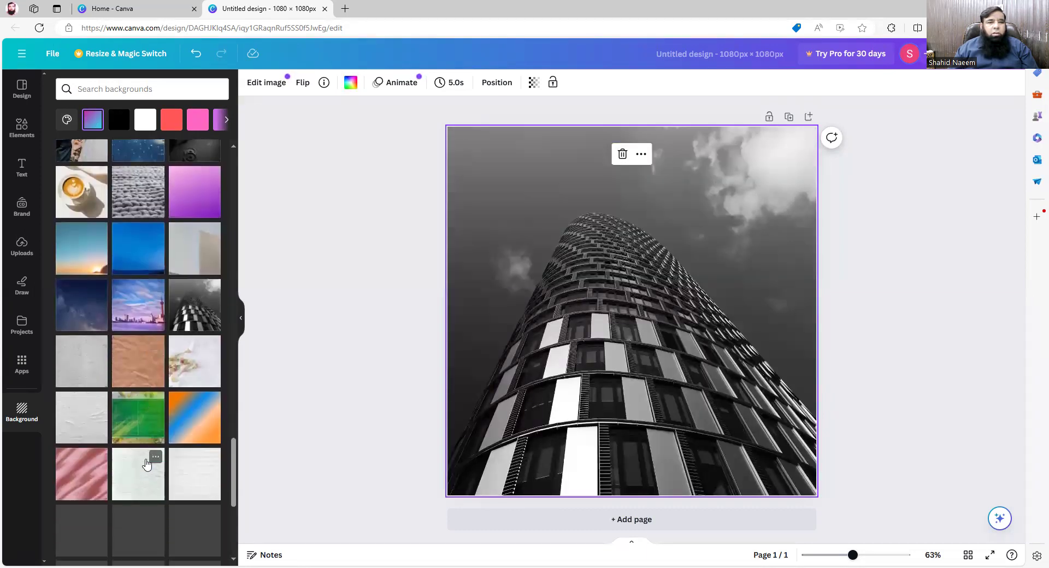
{"action": "scroll", "coordinate": [147, 464], "scroll_direction": "down", "scroll_amount": 6}
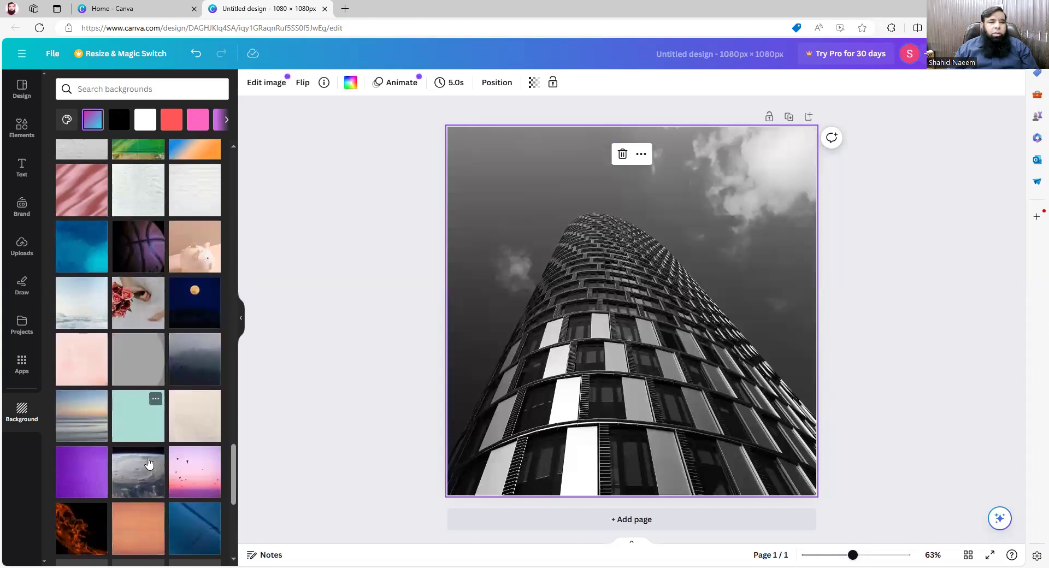
{"action": "scroll", "coordinate": [147, 464], "scroll_direction": "down", "scroll_amount": 10}
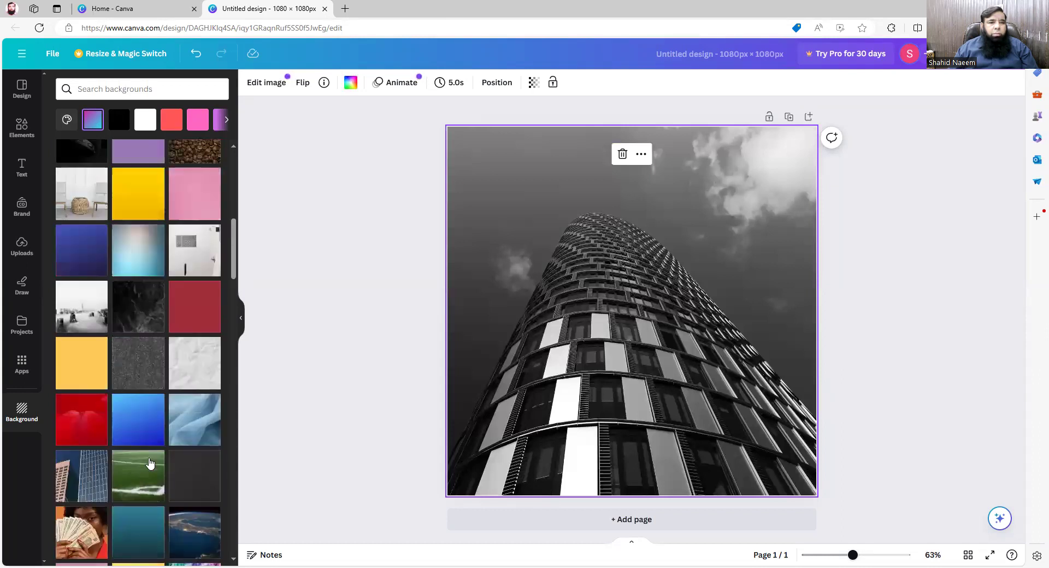
{"action": "scroll", "coordinate": [151, 464], "scroll_direction": "up", "scroll_amount": 1}
{"action": "scroll", "coordinate": [155, 433], "scroll_direction": "up", "scroll_amount": 6}
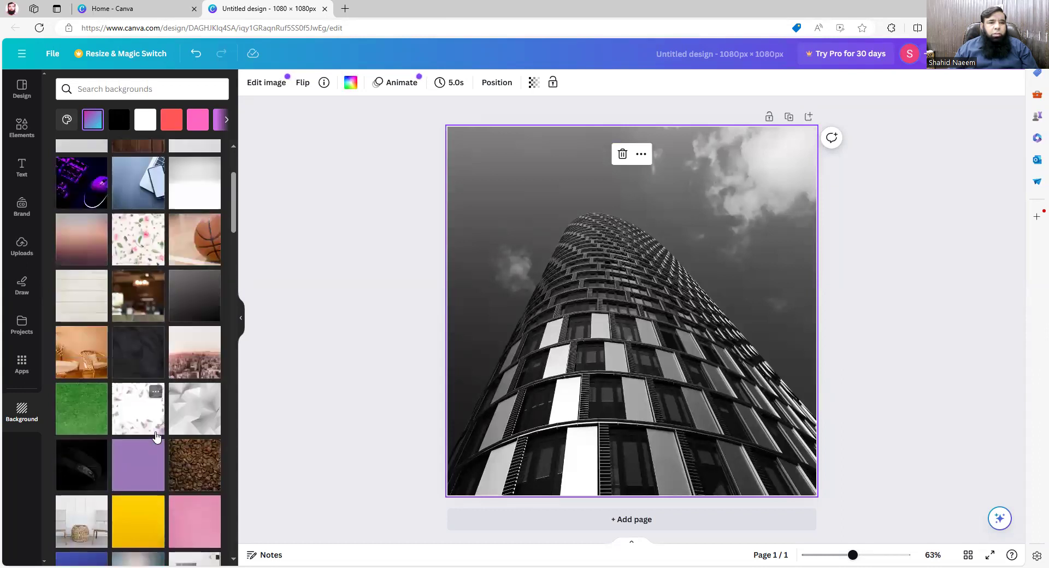
{"action": "scroll", "coordinate": [155, 436], "scroll_direction": "up", "scroll_amount": 3}
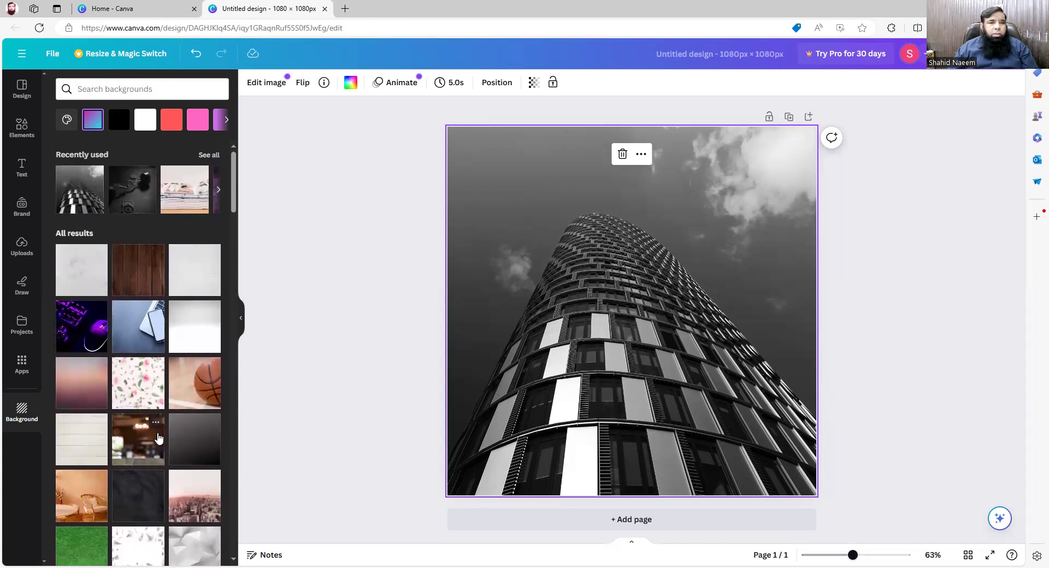
{"action": "scroll", "coordinate": [157, 437], "scroll_direction": "down", "scroll_amount": 7}
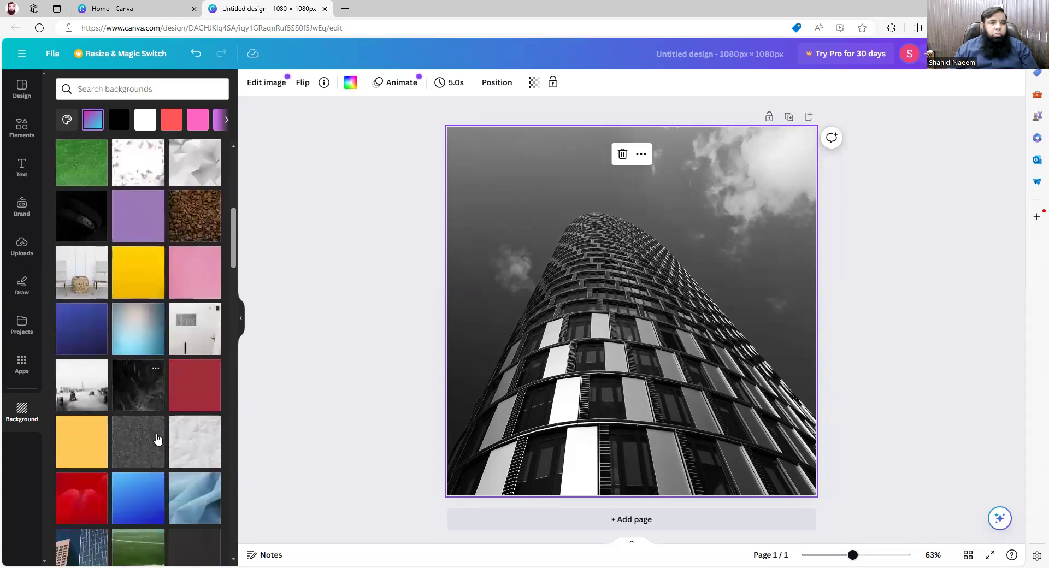
{"action": "scroll", "coordinate": [157, 439], "scroll_direction": "down", "scroll_amount": 3}
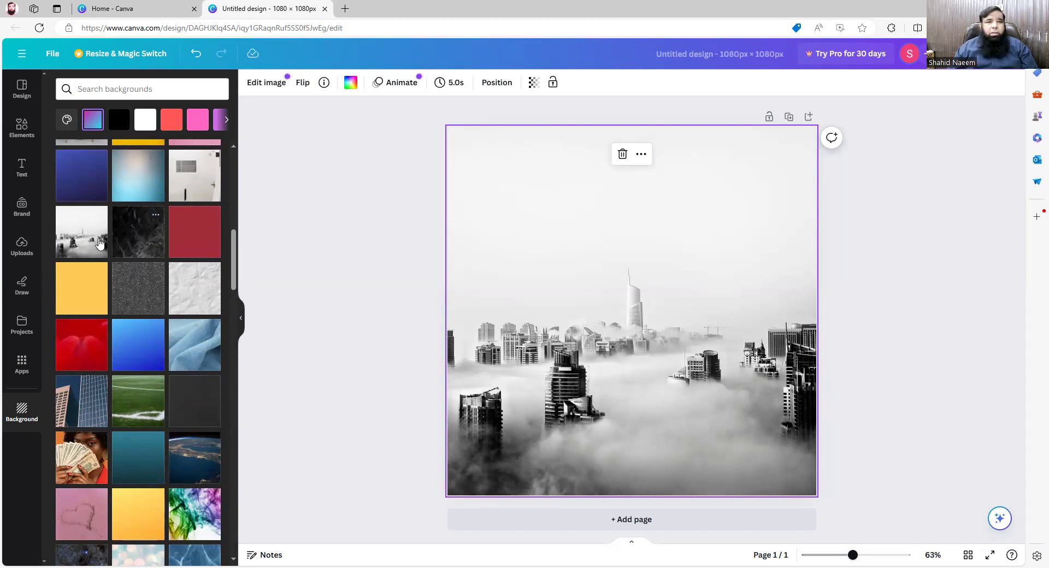
Browse the font combinations and add the orange "Super Mom!" one to the page
{"action": "left_click", "coordinate": [21, 175]}
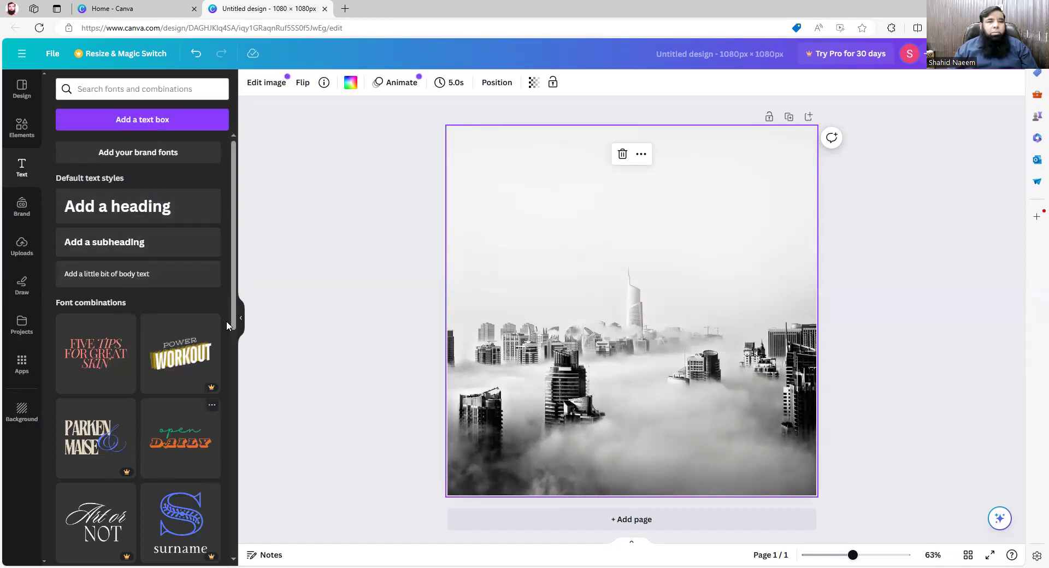
{"action": "left_click_drag", "start_coordinate": [235, 304], "coordinate": [243, 503]}
{"action": "scroll", "coordinate": [139, 350], "scroll_direction": "down", "scroll_amount": 7}
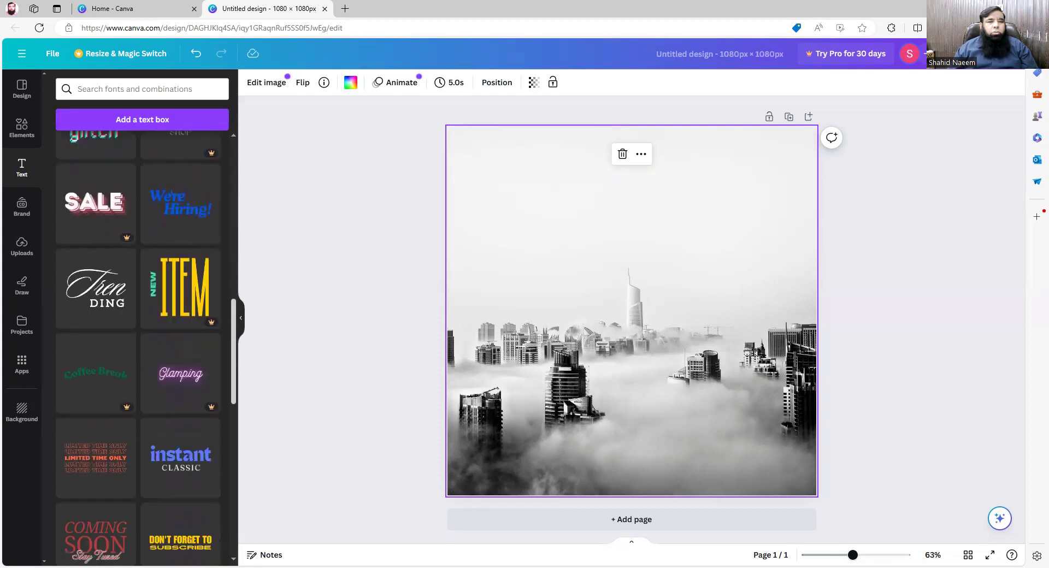
{"action": "scroll", "coordinate": [224, 343], "scroll_direction": "up", "scroll_amount": 1}
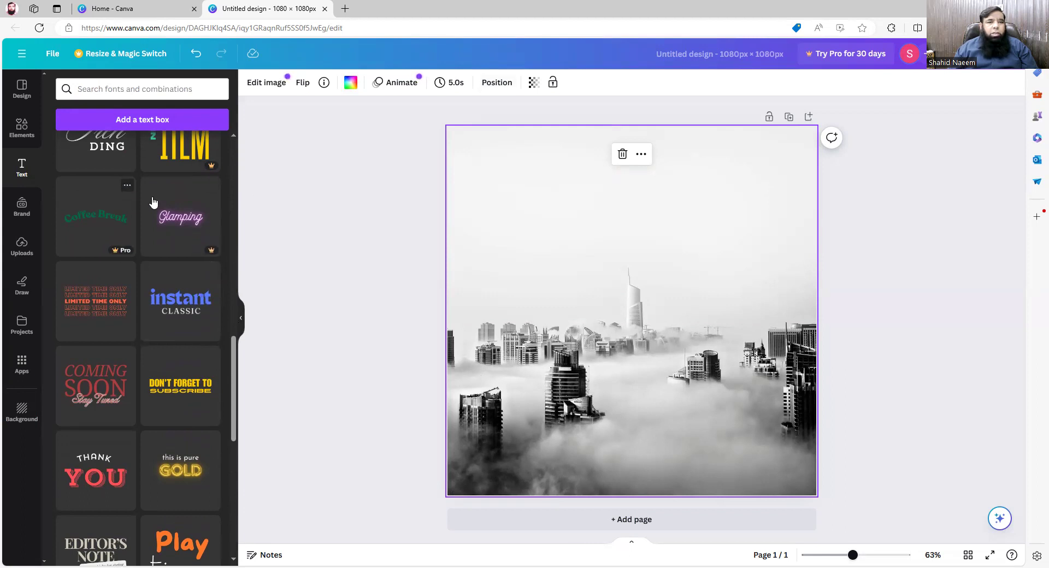
{"action": "left_click_drag", "start_coordinate": [235, 368], "coordinate": [241, 485]}
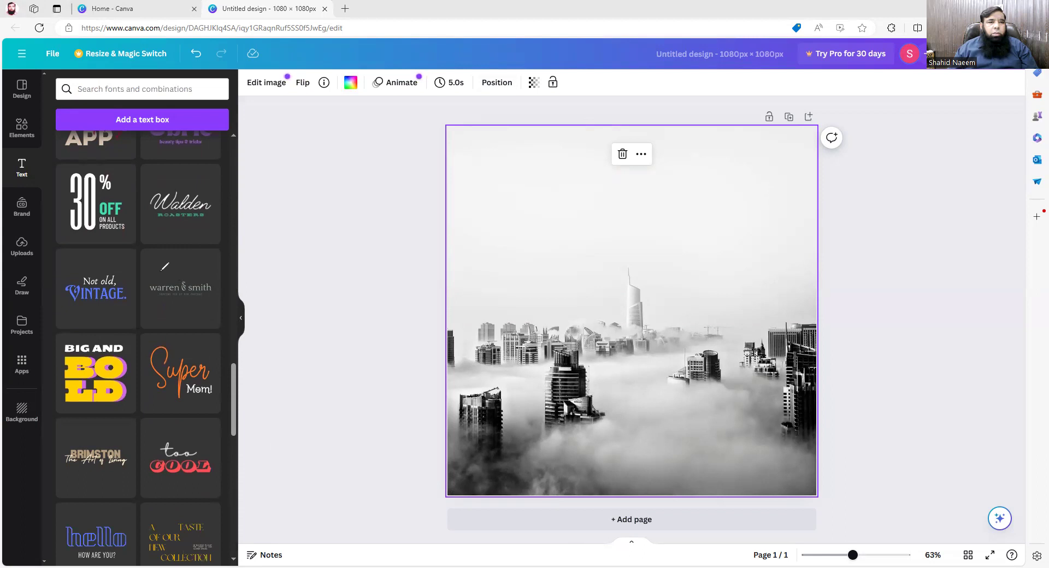
{"action": "left_click", "coordinate": [171, 380]}
Shrink the "Super Mom!" text group and place it in the page's upper-left corner
{"action": "left_click_drag", "start_coordinate": [649, 326], "coordinate": [534, 202]}
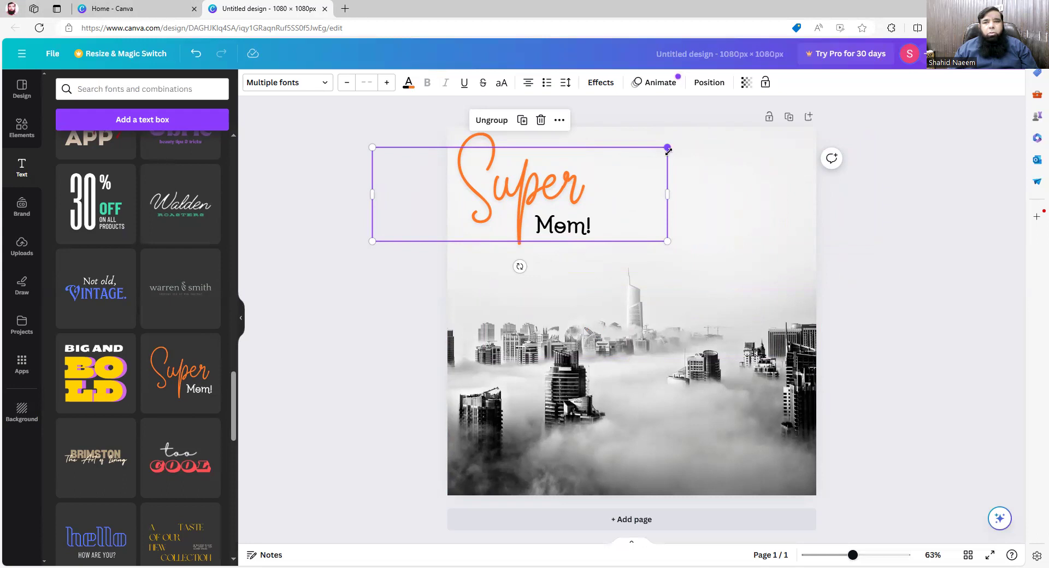
{"action": "left_click_drag", "start_coordinate": [668, 241], "coordinate": [551, 202]}
{"action": "left_click_drag", "start_coordinate": [494, 174], "coordinate": [558, 179]}
{"action": "left_click_drag", "start_coordinate": [614, 206], "coordinate": [590, 221]}
{"action": "left_click_drag", "start_coordinate": [527, 176], "coordinate": [515, 172]}
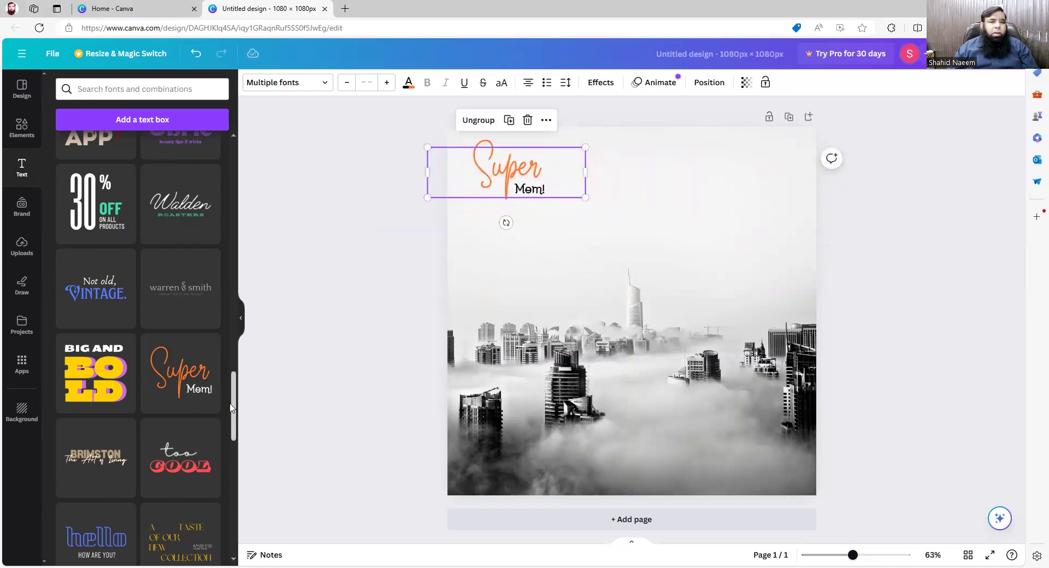
{"action": "left_click_drag", "start_coordinate": [230, 409], "coordinate": [236, 298]}
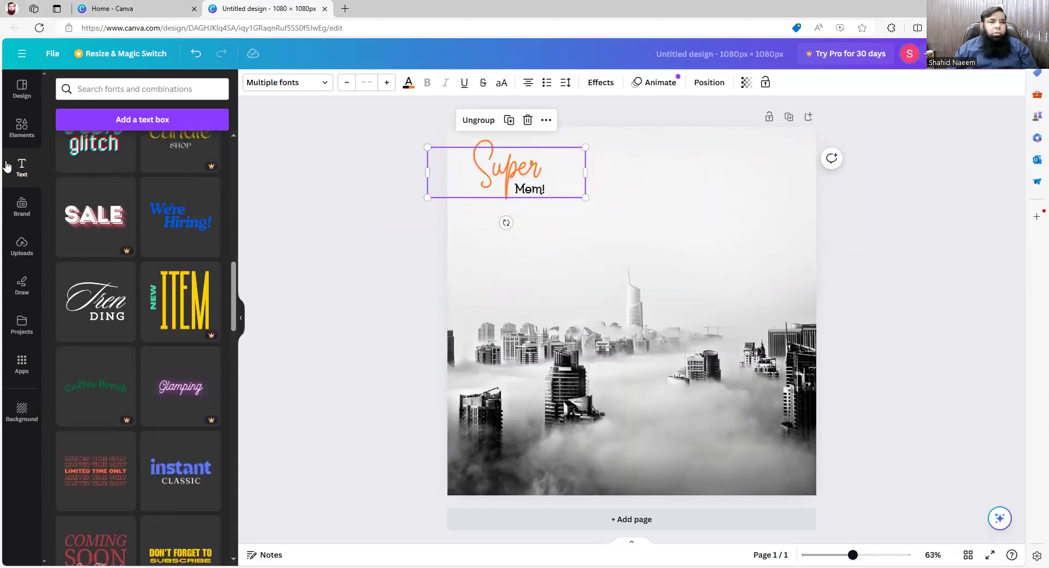
{"action": "mouse_move", "coordinate": [208, 153]}
{"action": "left_mouse_down"}
{"action": "mouse_move", "coordinate": [231, 170]}
{"action": "mouse_move", "coordinate": [200, 173]}
{"action": "mouse_move", "coordinate": [205, 152]}
{"action": "left_mouse_up"}
{"action": "mouse_move", "coordinate": [201, 338]}
{"action": "left_mouse_down"}
{"action": "mouse_move", "coordinate": [239, 323]}
{"action": "mouse_move", "coordinate": [226, 344]}
{"action": "mouse_move", "coordinate": [199, 330]}
{"action": "left_mouse_up"}
{"action": "mouse_move", "coordinate": [115, 251]}
{"action": "left_mouse_down"}
{"action": "mouse_move", "coordinate": [138, 240]}
{"action": "mouse_move", "coordinate": [138, 264]}
{"action": "mouse_move", "coordinate": [115, 249]}
{"action": "left_mouse_up"}
{"action": "mouse_move", "coordinate": [115, 335]}
{"action": "left_mouse_down"}
{"action": "mouse_move", "coordinate": [152, 331]}
{"action": "mouse_move", "coordinate": [119, 349]}
{"action": "mouse_move", "coordinate": [112, 323]}
{"action": "left_mouse_up"}
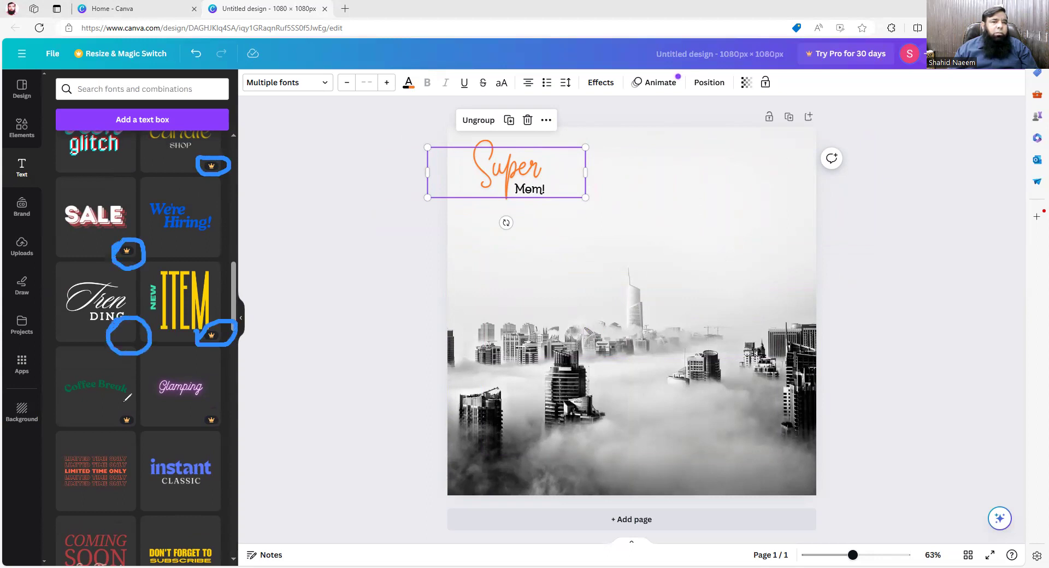
{"action": "mouse_move", "coordinate": [113, 414]}
{"action": "left_mouse_down"}
{"action": "mouse_move", "coordinate": [141, 420]}
{"action": "mouse_move", "coordinate": [117, 410]}
{"action": "left_mouse_up"}
{"action": "mouse_move", "coordinate": [186, 410]}
{"action": "left_mouse_down"}
{"action": "mouse_move", "coordinate": [216, 406]}
{"action": "mouse_move", "coordinate": [213, 426]}
{"action": "mouse_move", "coordinate": [177, 402]}
{"action": "left_mouse_up"}
{"action": "left_click_drag", "start_coordinate": [124, 334], "coordinate": [235, 276]}
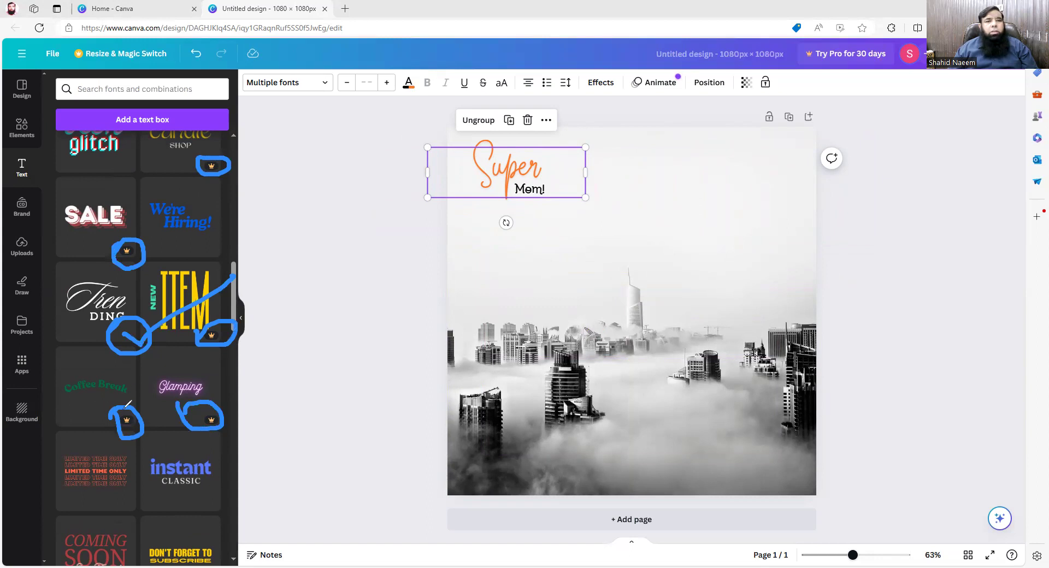
{"action": "left_click_drag", "start_coordinate": [150, 221], "coordinate": [116, 274]}
{"action": "left_click_drag", "start_coordinate": [112, 227], "coordinate": [145, 265]}
{"action": "mouse_move", "coordinate": [224, 154]}
{"action": "left_mouse_down"}
{"action": "mouse_move", "coordinate": [208, 184]}
{"action": "mouse_move", "coordinate": [230, 193]}
{"action": "left_mouse_up"}
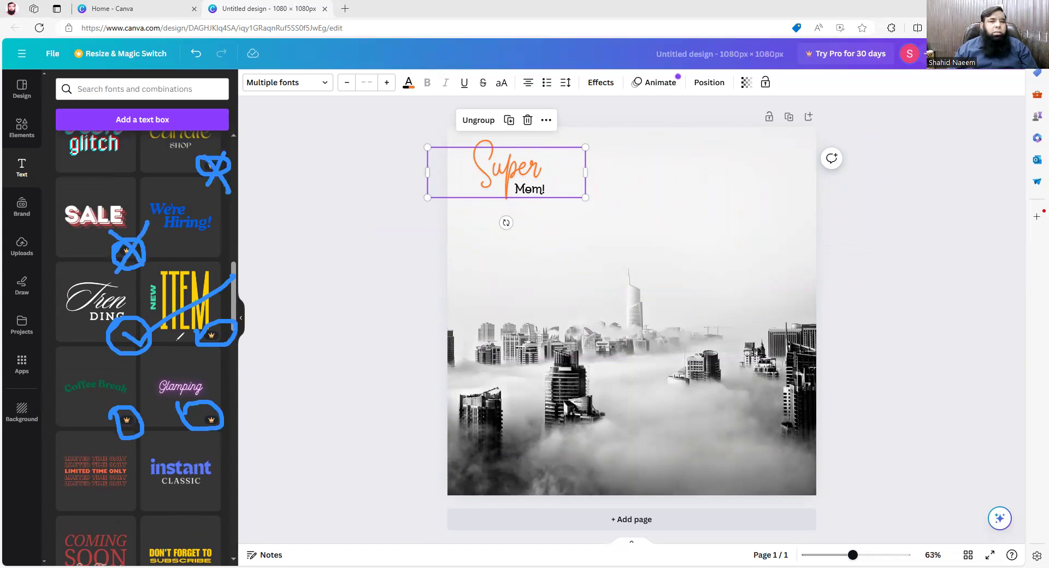
{"action": "mouse_move", "coordinate": [220, 324]}
{"action": "left_mouse_down"}
{"action": "mouse_move", "coordinate": [206, 362]}
{"action": "mouse_move", "coordinate": [223, 368]}
{"action": "mouse_move", "coordinate": [194, 443]}
{"action": "left_mouse_up"}
{"action": "left_click_drag", "start_coordinate": [189, 407], "coordinate": [229, 432]}
{"action": "left_click_drag", "start_coordinate": [143, 392], "coordinate": [125, 439]}
{"action": "left_click_drag", "start_coordinate": [112, 389], "coordinate": [150, 437]}
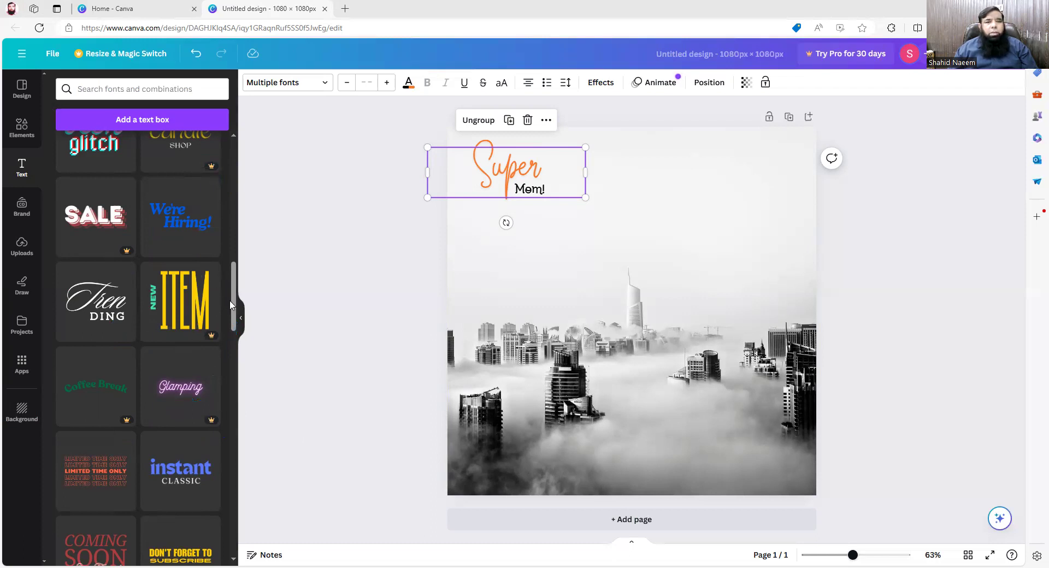
Look through the Uploads, Draw, Projects and Elements sections and return to the text options
{"action": "left_click_drag", "start_coordinate": [233, 284], "coordinate": [234, 164]}
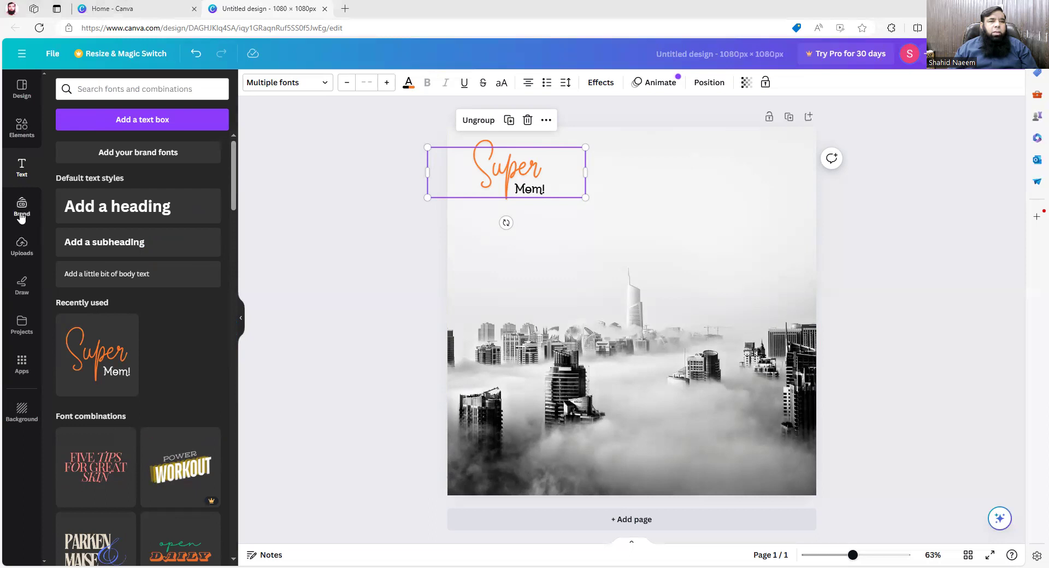
{"action": "left_click", "coordinate": [22, 244]}
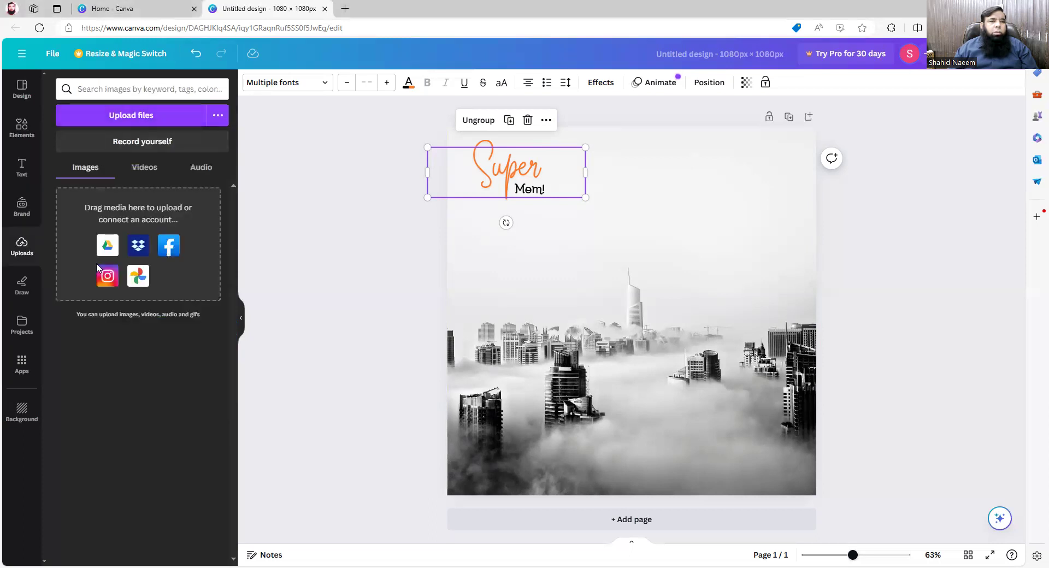
{"action": "left_click", "coordinate": [21, 285]}
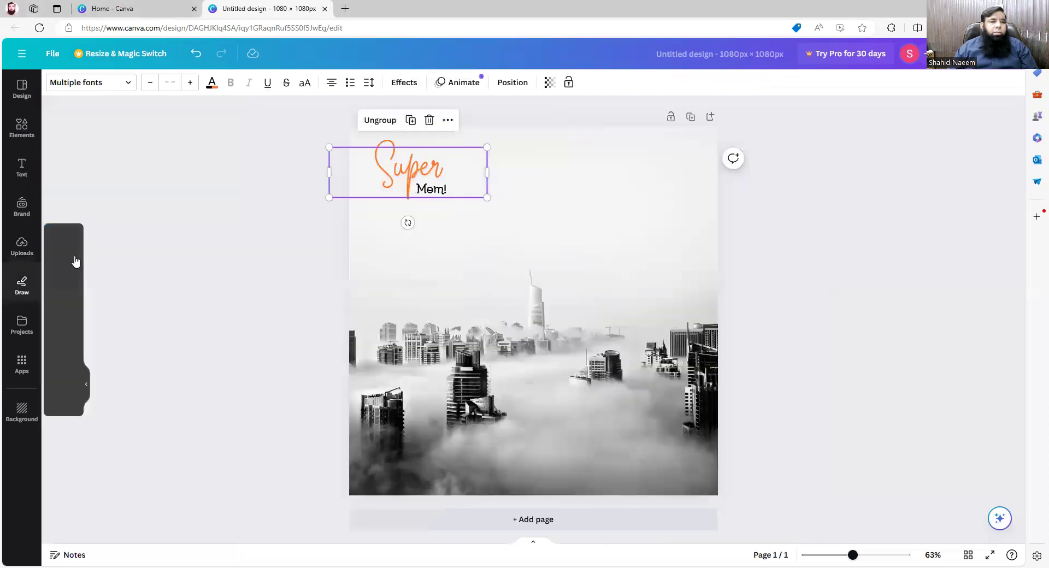
{"action": "left_click", "coordinate": [22, 327]}
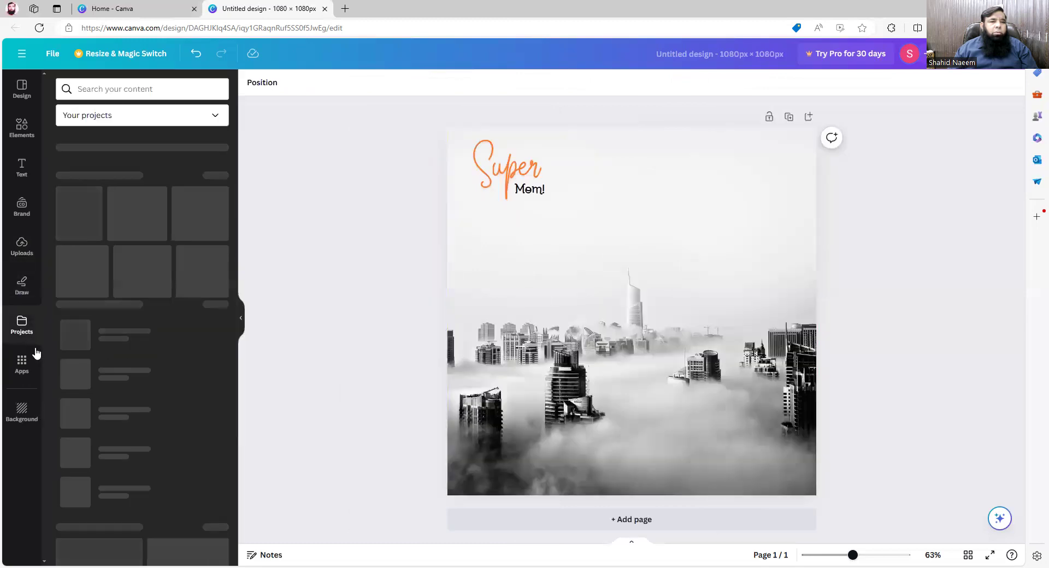
{"action": "left_click", "coordinate": [24, 176]}
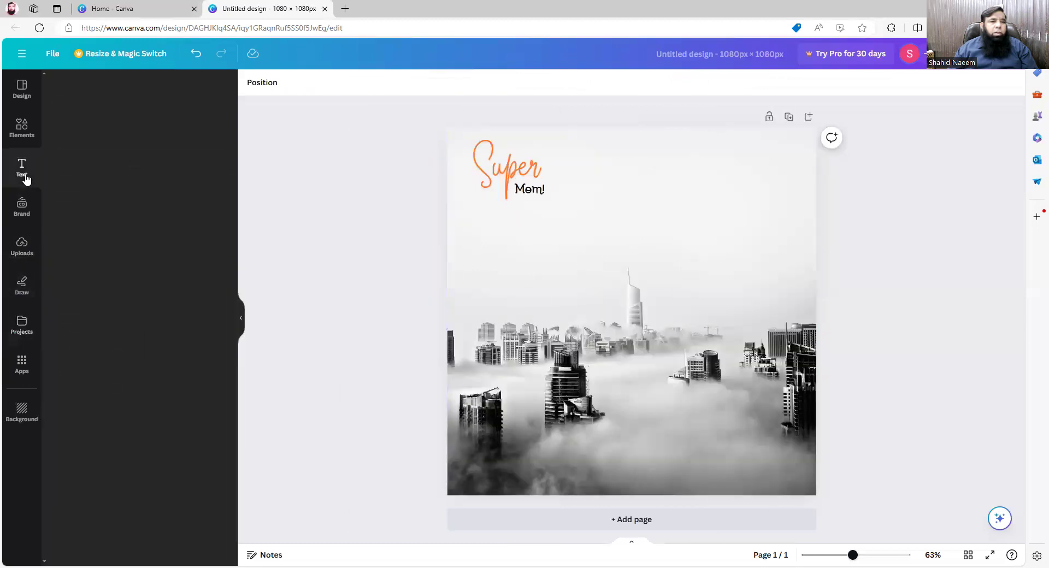
{"action": "left_click", "coordinate": [19, 138]}
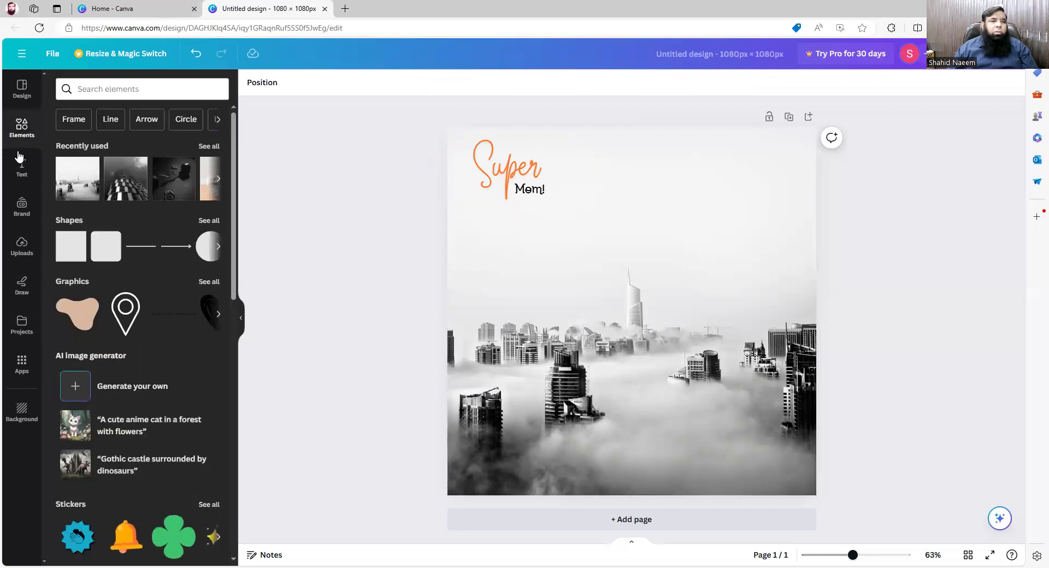
{"action": "left_click", "coordinate": [20, 164]}
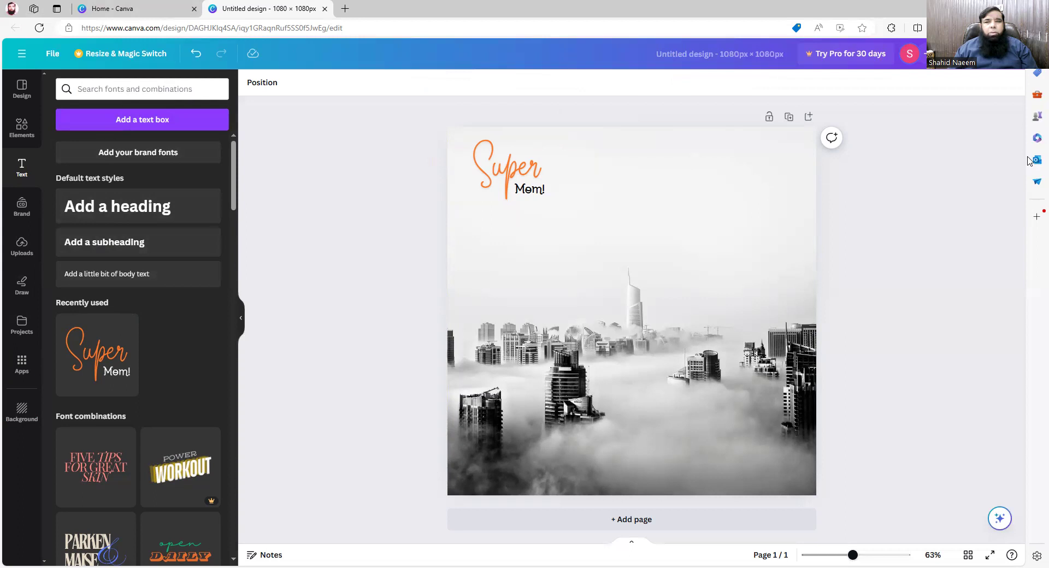
{"action": "mouse_move", "coordinate": [536, 69]}
{"action": "left_mouse_down"}
{"action": "mouse_move", "coordinate": [936, 72]}
{"action": "mouse_move", "coordinate": [892, 107]}
{"action": "mouse_move", "coordinate": [609, 128]}
{"action": "mouse_move", "coordinate": [278, 119]}
{"action": "mouse_move", "coordinate": [246, 89]}
{"action": "mouse_move", "coordinate": [254, 66]}
{"action": "mouse_move", "coordinate": [924, 69]}
{"action": "left_mouse_up"}
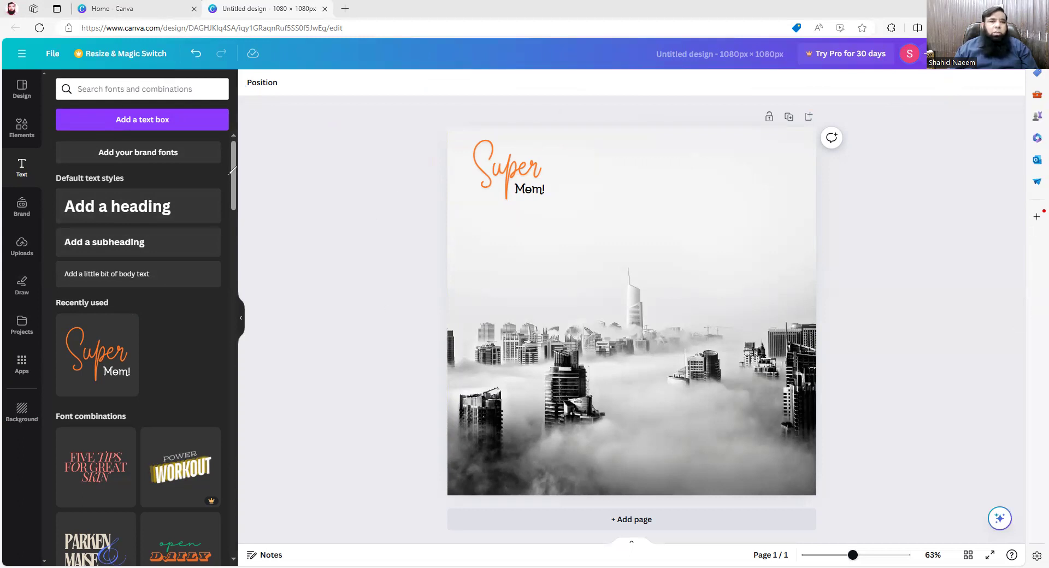
{"action": "mouse_move", "coordinate": [44, 184]}
{"action": "left_mouse_down"}
{"action": "mouse_move", "coordinate": [213, 175]}
{"action": "mouse_move", "coordinate": [250, 228]}
{"action": "mouse_move", "coordinate": [163, 302]}
{"action": "mouse_move", "coordinate": [28, 296]}
{"action": "mouse_move", "coordinate": [26, 200]}
{"action": "mouse_move", "coordinate": [41, 182]}
{"action": "left_mouse_up"}
{"action": "left_click_drag", "start_coordinate": [176, 201], "coordinate": [254, 175]}
{"action": "mouse_move", "coordinate": [183, 238]}
{"action": "left_mouse_down"}
{"action": "mouse_move", "coordinate": [200, 244]}
{"action": "mouse_move", "coordinate": [265, 221]}
{"action": "left_mouse_up"}
{"action": "left_click_drag", "start_coordinate": [179, 276], "coordinate": [281, 244]}
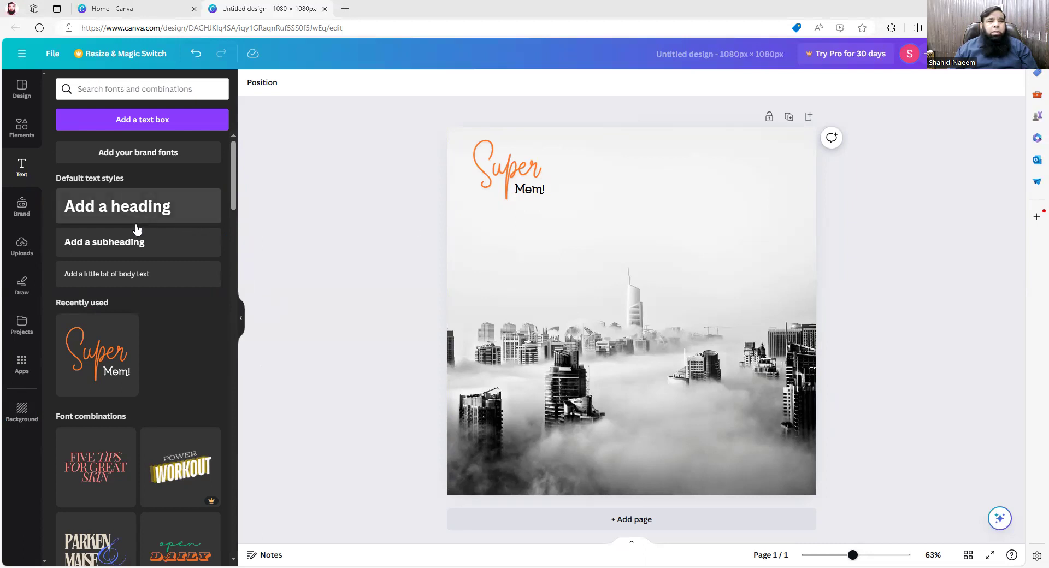
Add a heading to the page reading "Technology is Success", with each word on its own line
{"action": "left_click", "coordinate": [108, 215]}
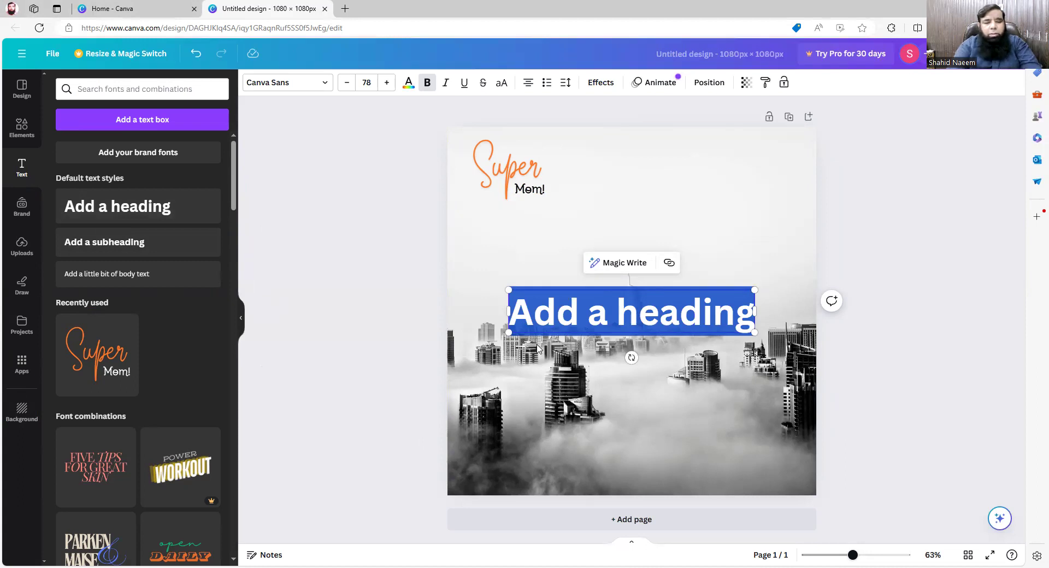
{"action": "type", "text": "Te"}
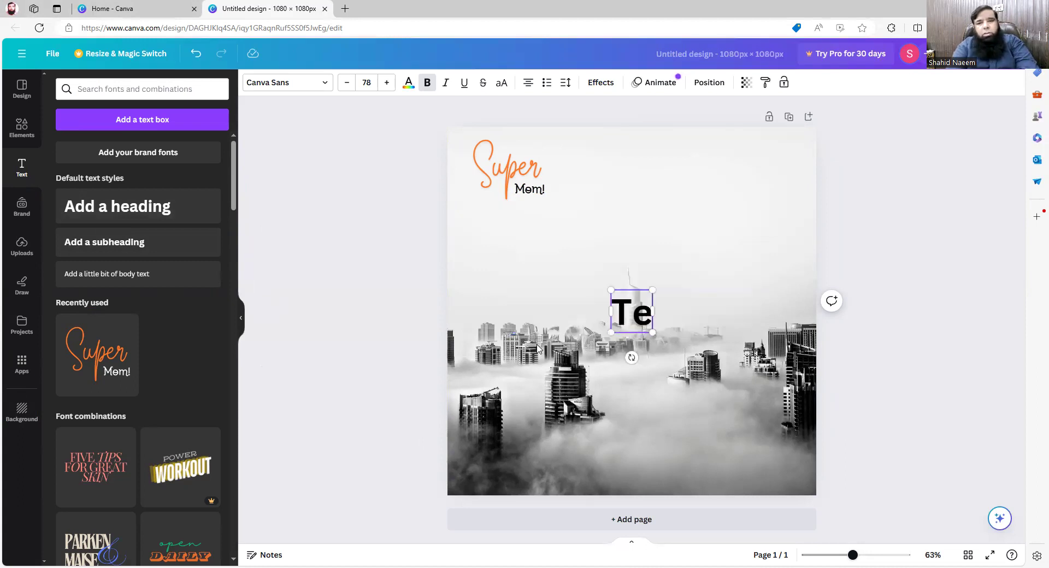
{"action": "type", "text": "chnology"}
{"action": "key", "text": "Return"}
{"action": "type", "text": "is"}
{"action": "key", "text": "Return"}
{"action": "type", "text": "S"}
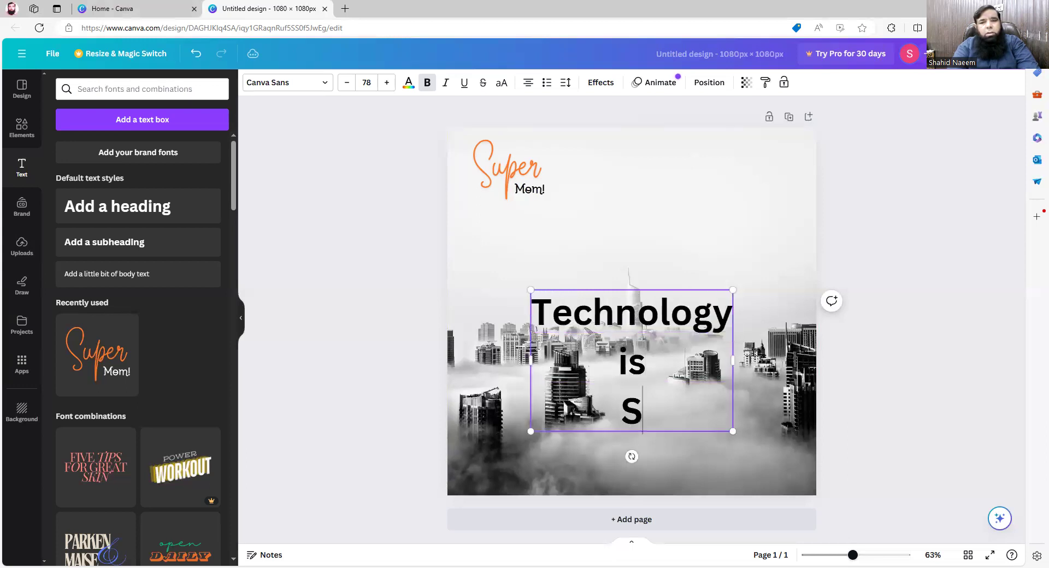
{"action": "type", "text": "uccess"}
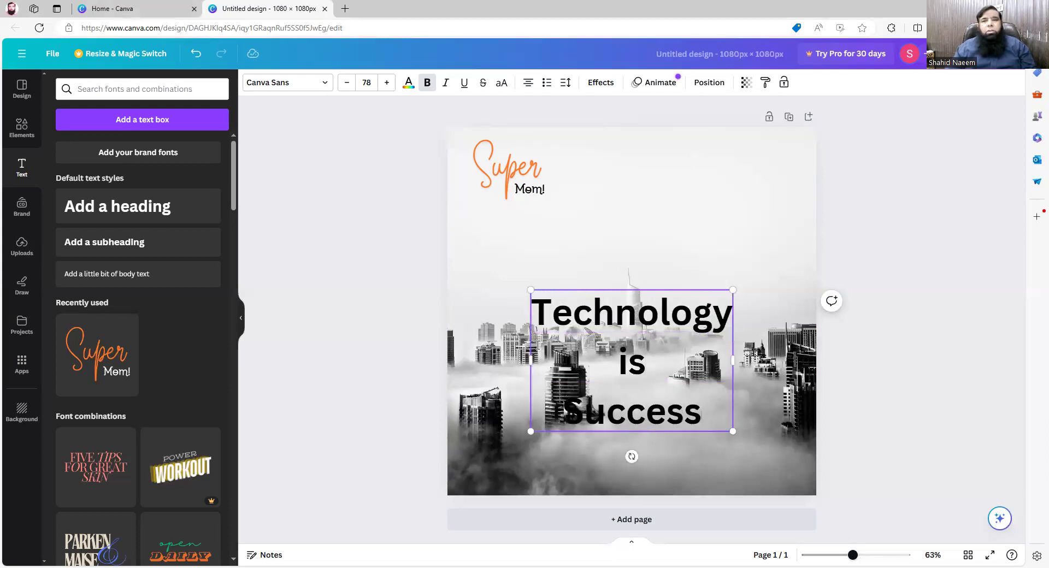
{"action": "left_click", "coordinate": [382, 244]}
Shrink the "Technology is Success" heading to a font size of about 62 and centre it horizontally above the skyline
{"action": "left_click_drag", "start_coordinate": [664, 387], "coordinate": [719, 289]}
{"action": "left_click_drag", "start_coordinate": [787, 334], "coordinate": [746, 306]}
{"action": "left_click_drag", "start_coordinate": [676, 290], "coordinate": [711, 245]}
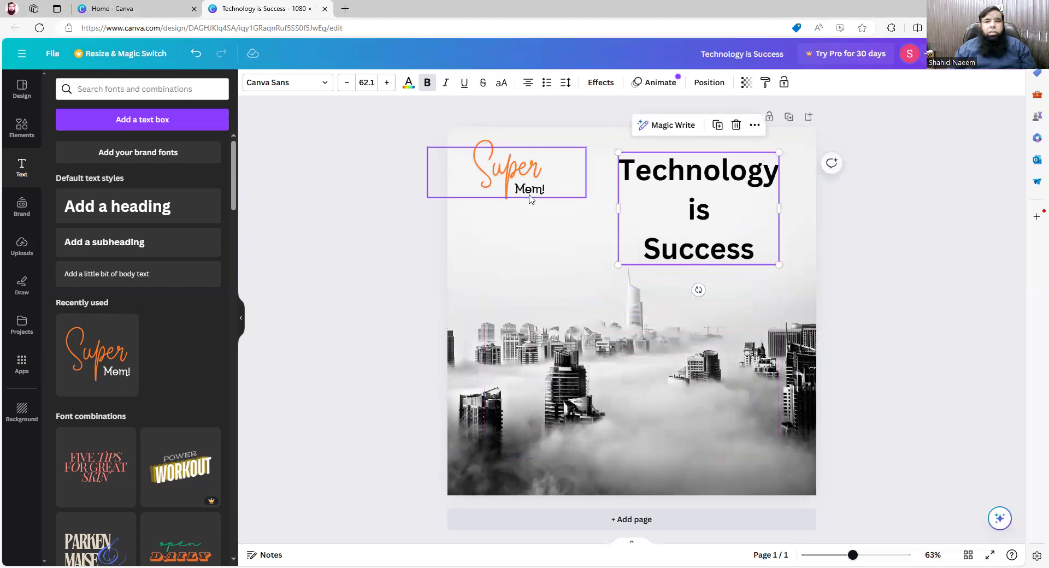
{"action": "left_click_drag", "start_coordinate": [647, 242], "coordinate": [578, 297]}
Shrink the "Super Mom!" text group slightly and nudge the "Technology is Success" heading up a little
{"action": "left_click", "coordinate": [467, 184]}
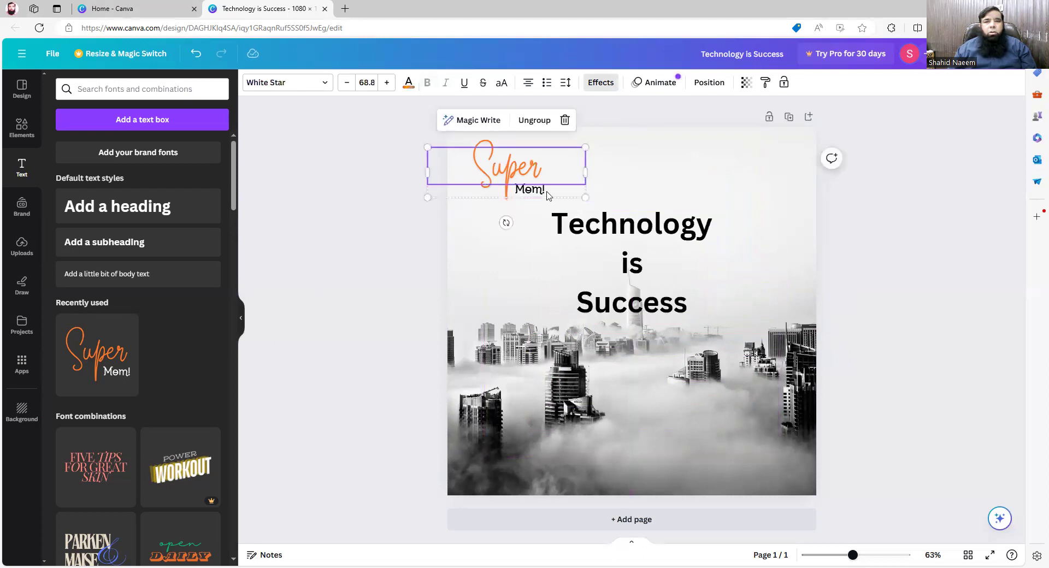
{"action": "left_click_drag", "start_coordinate": [585, 196], "coordinate": [563, 188]}
{"action": "left_click_drag", "start_coordinate": [611, 227], "coordinate": [611, 220]}
{"action": "left_click", "coordinate": [365, 246]}
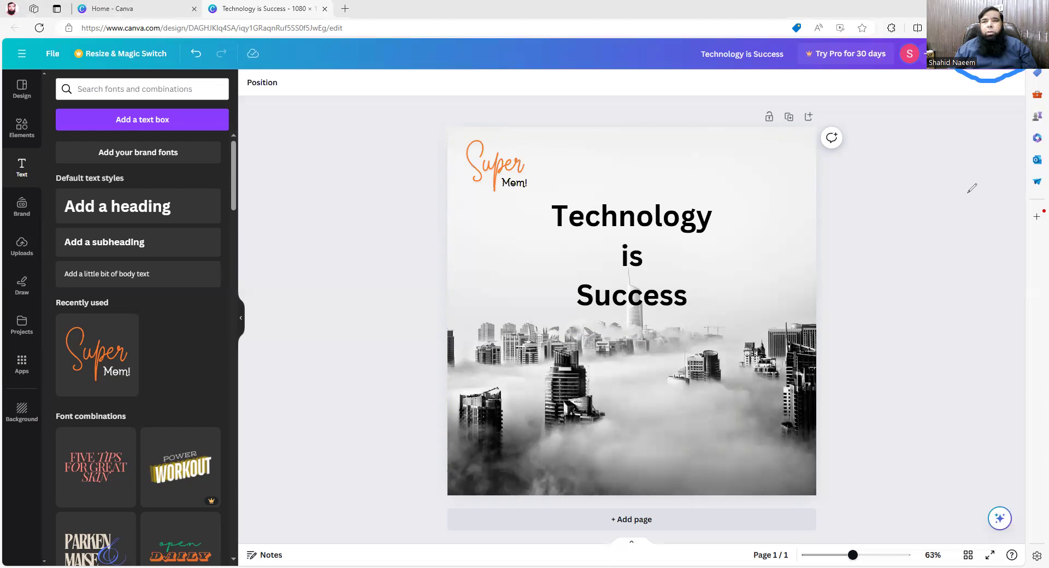
{"action": "left_click_drag", "start_coordinate": [962, 92], "coordinate": [983, 77]}
{"action": "left_click", "coordinate": [974, 84]}
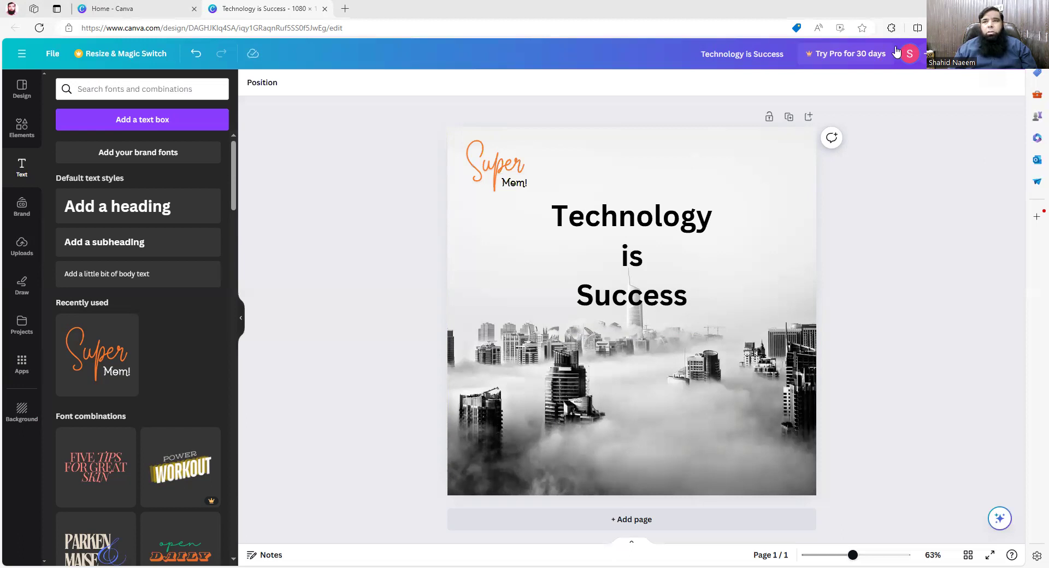
Open the design's download settings from the sharing options and show the available file types
{"action": "left_click", "coordinate": [984, 53]}
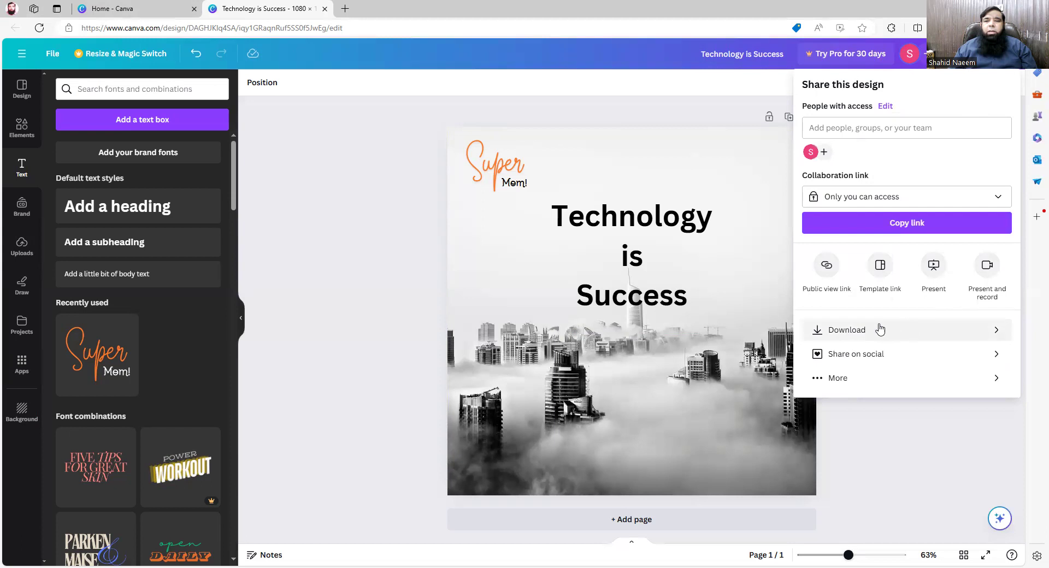
{"action": "left_click", "coordinate": [862, 331]}
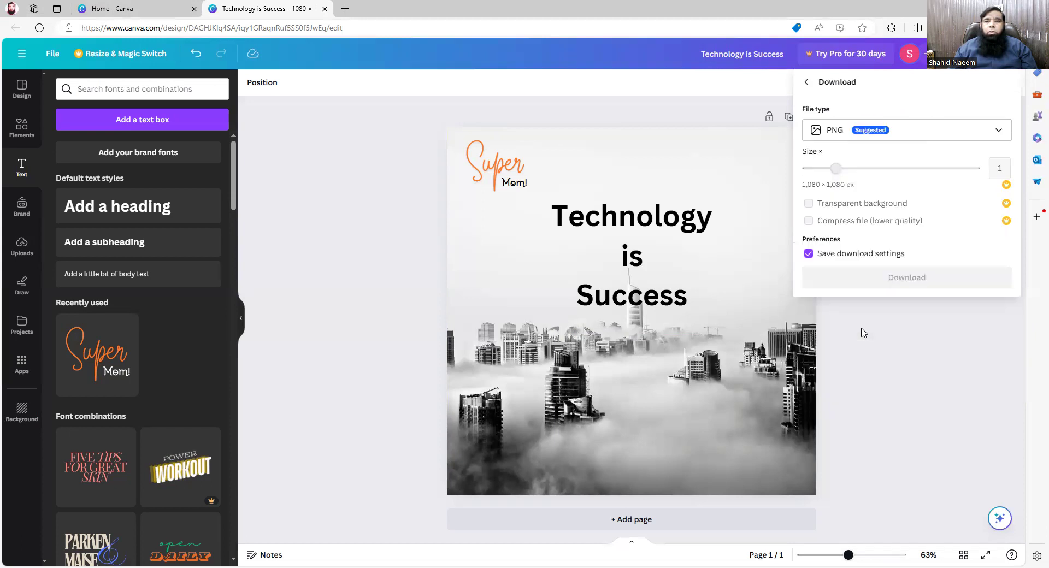
{"action": "left_click", "coordinate": [831, 132]}
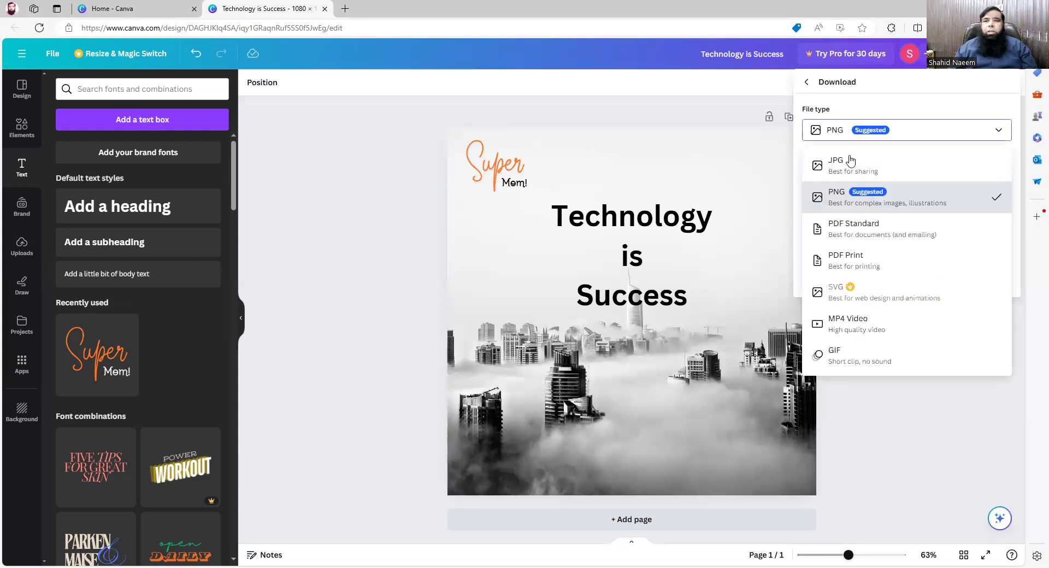